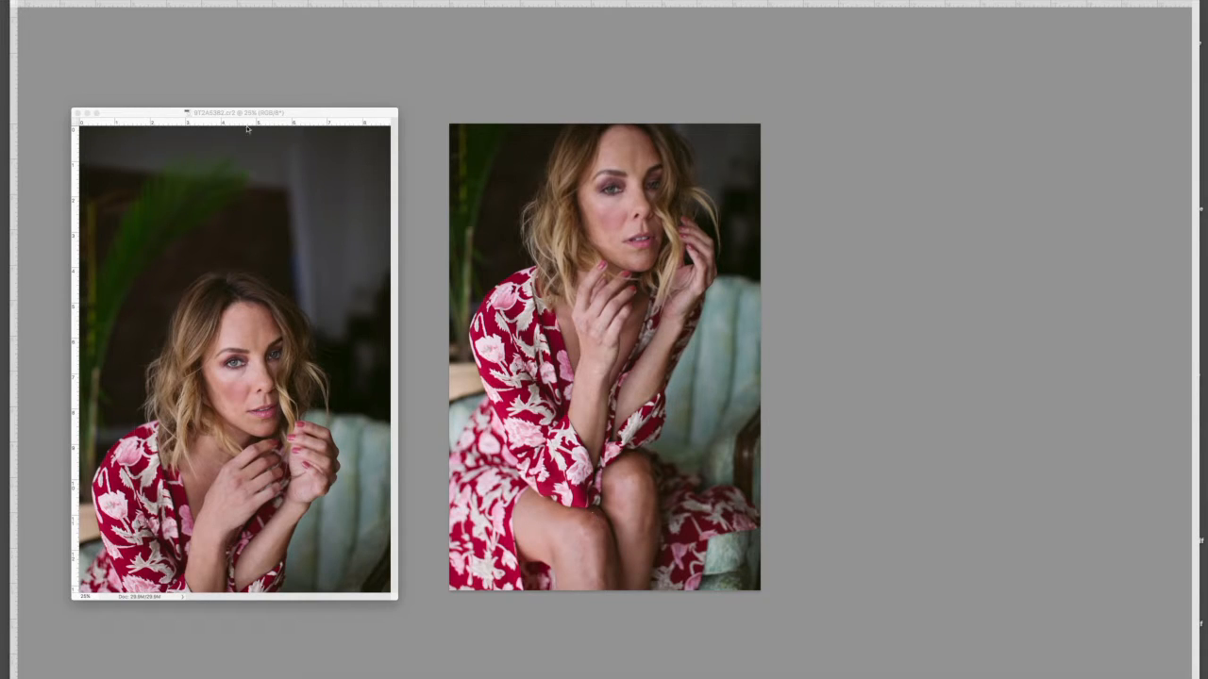
Step: Show the panels and copy the other portrait's Background layer into the seated portrait's document as a new layer
key(Tab)
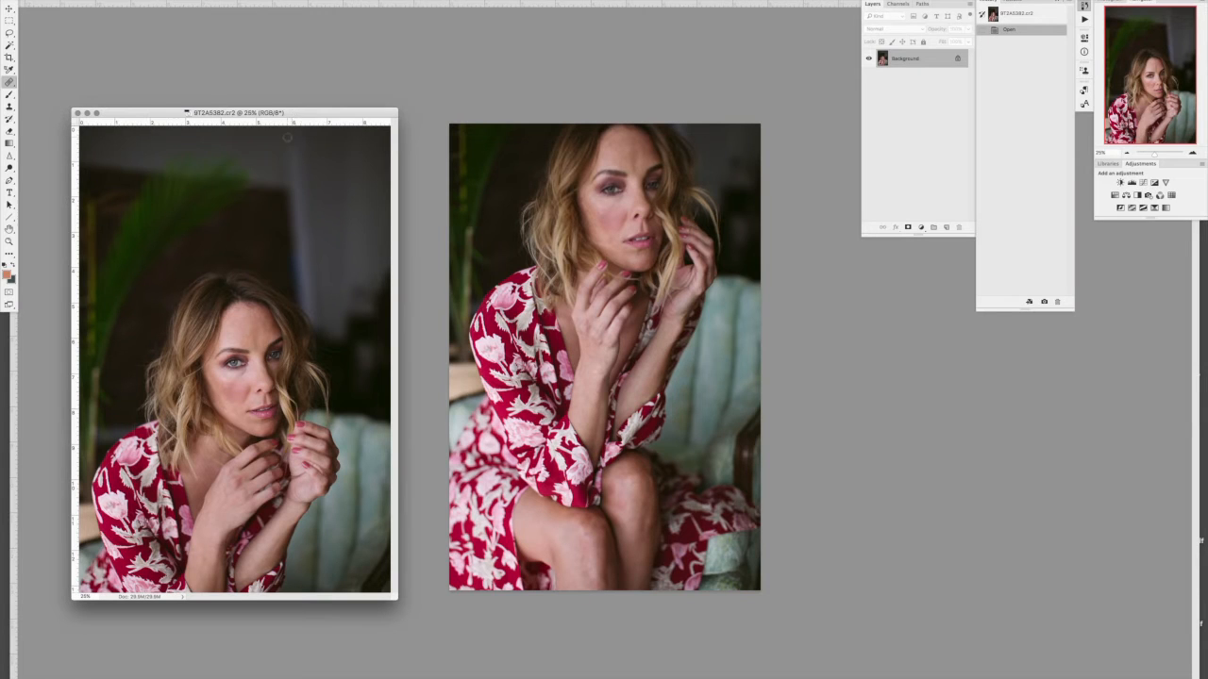
drag(921, 62, 605, 300)
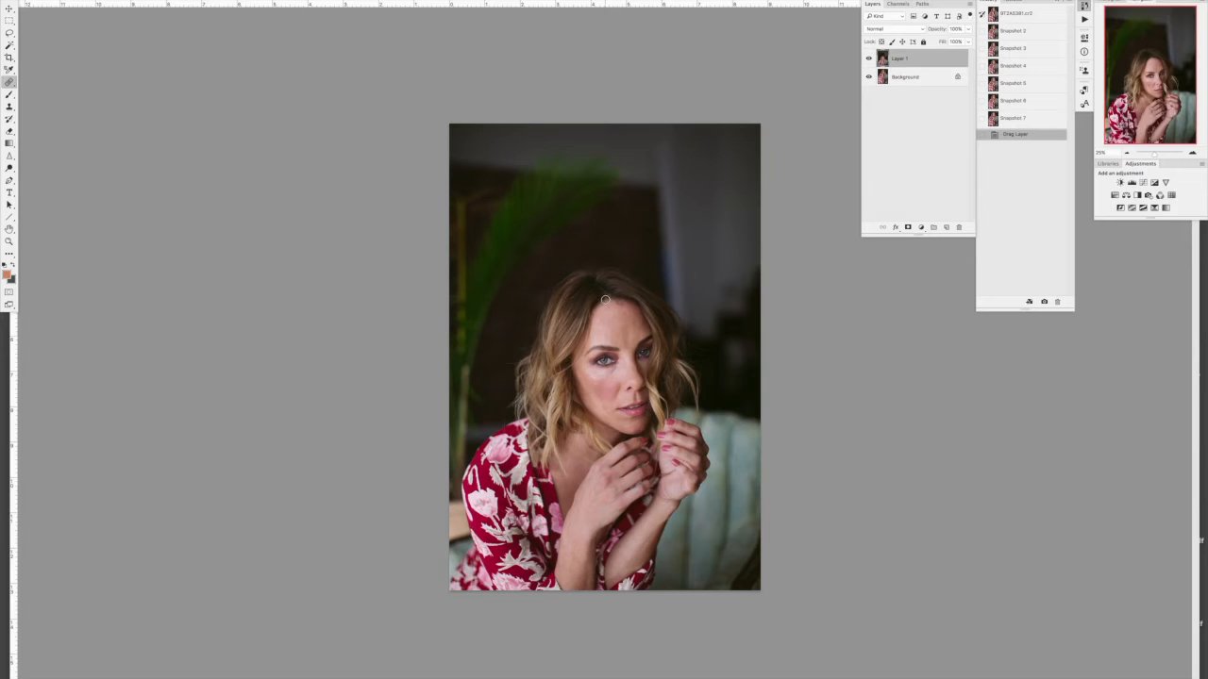
click(1193, 154)
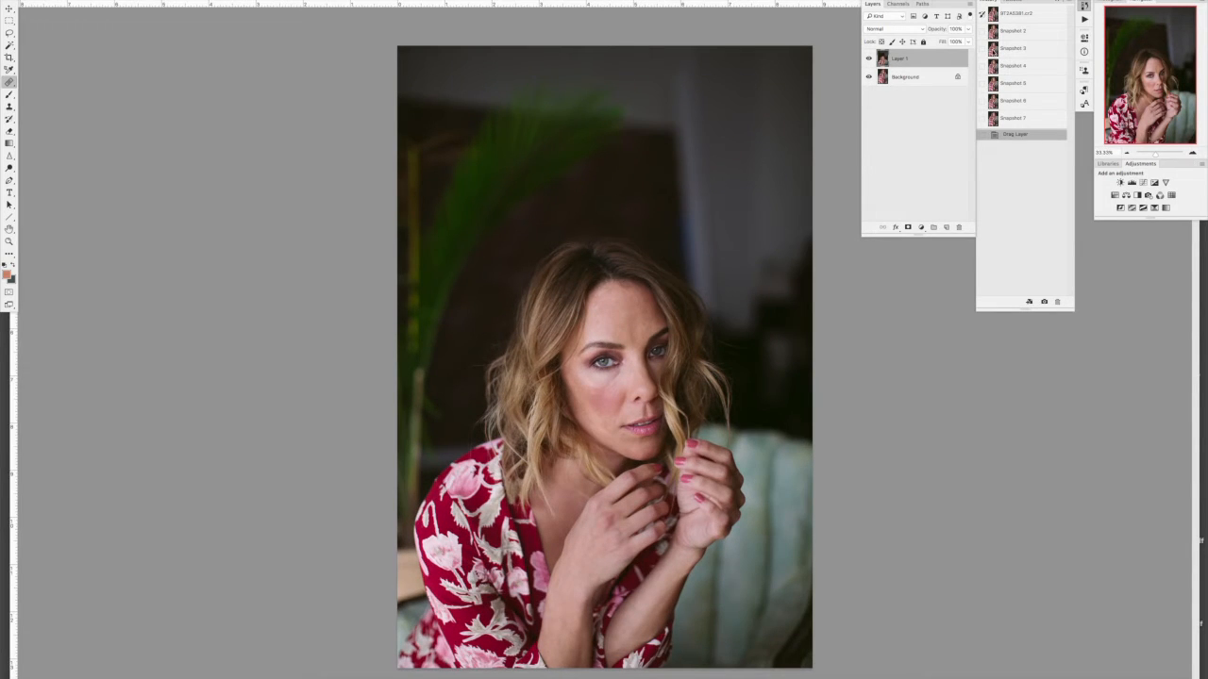
Step: Lower Layer 1's opacity to 41% and move it up to align its dress and shoulder with the background photo
click(969, 30)
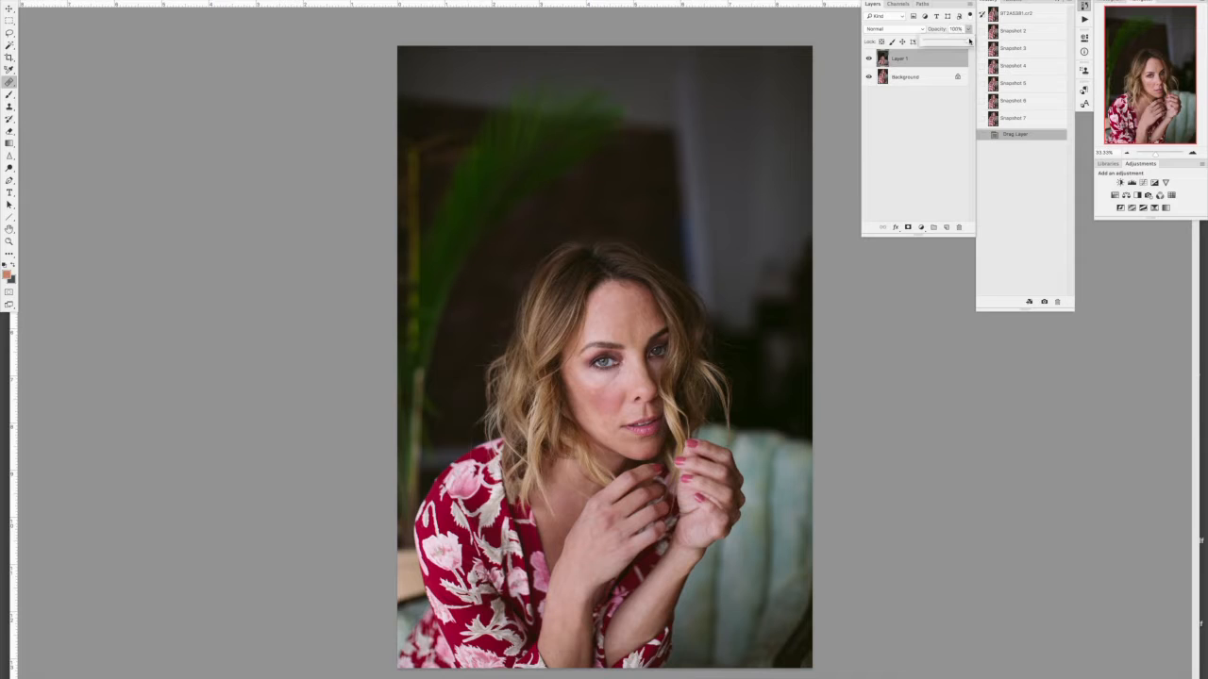
drag(969, 42, 942, 43)
click(9, 8)
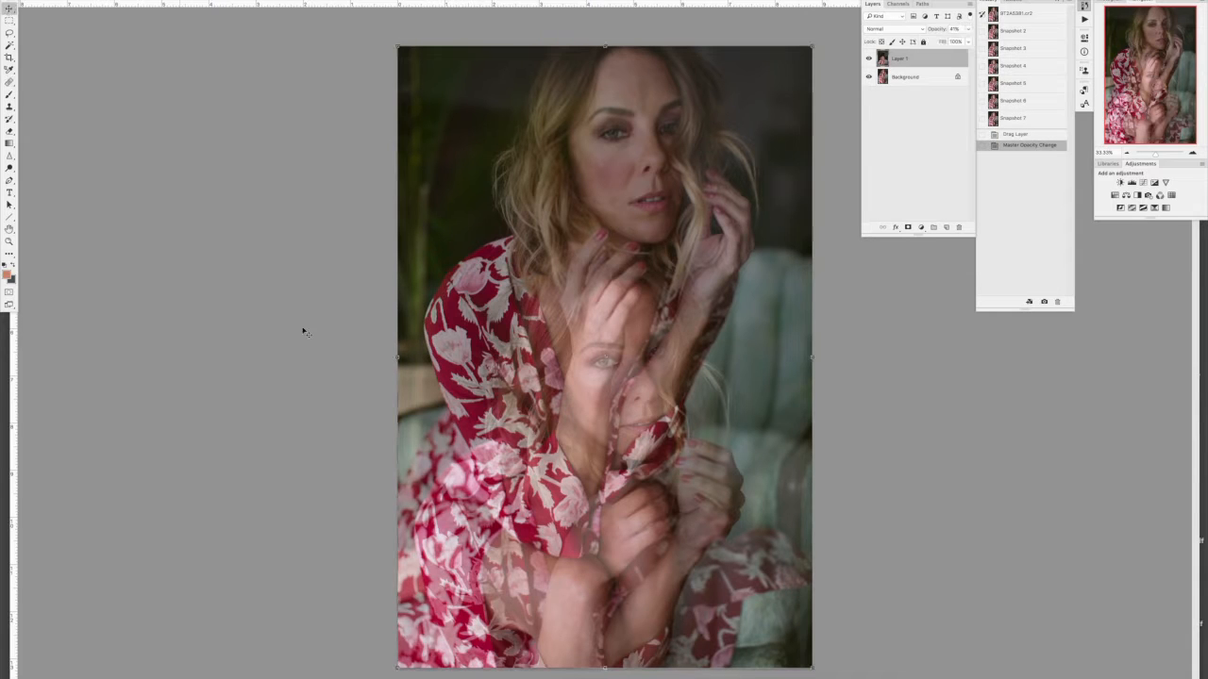
drag(656, 428, 648, 246)
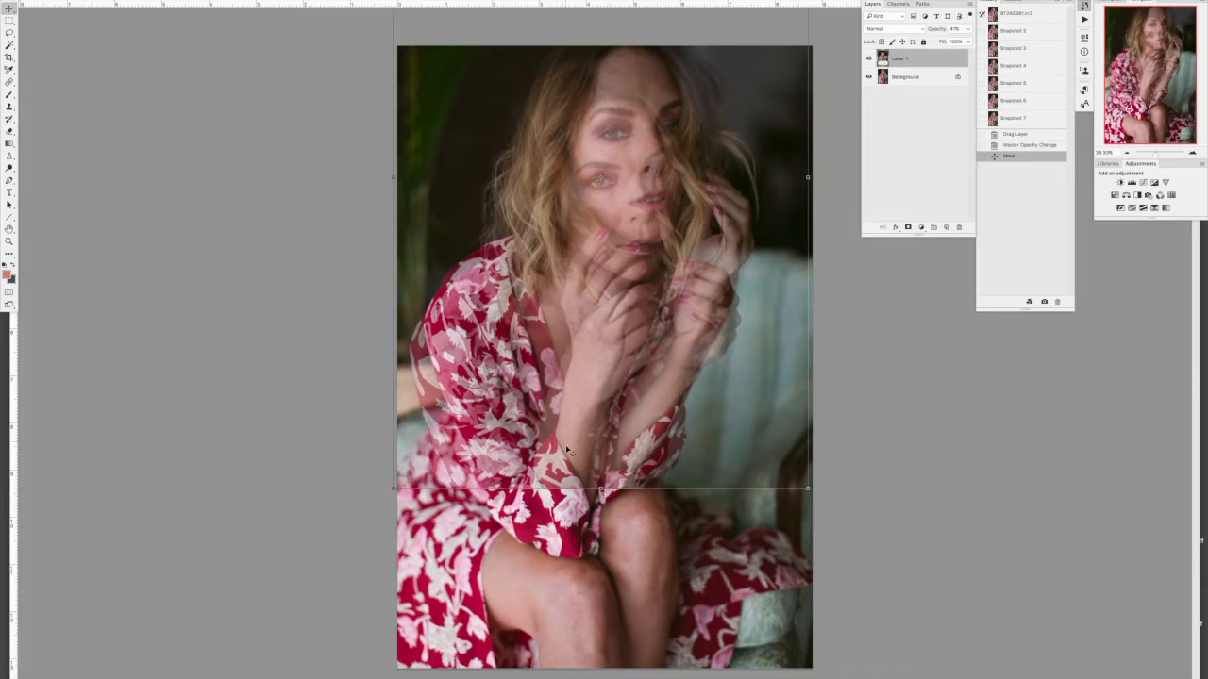
drag(565, 457, 639, 434)
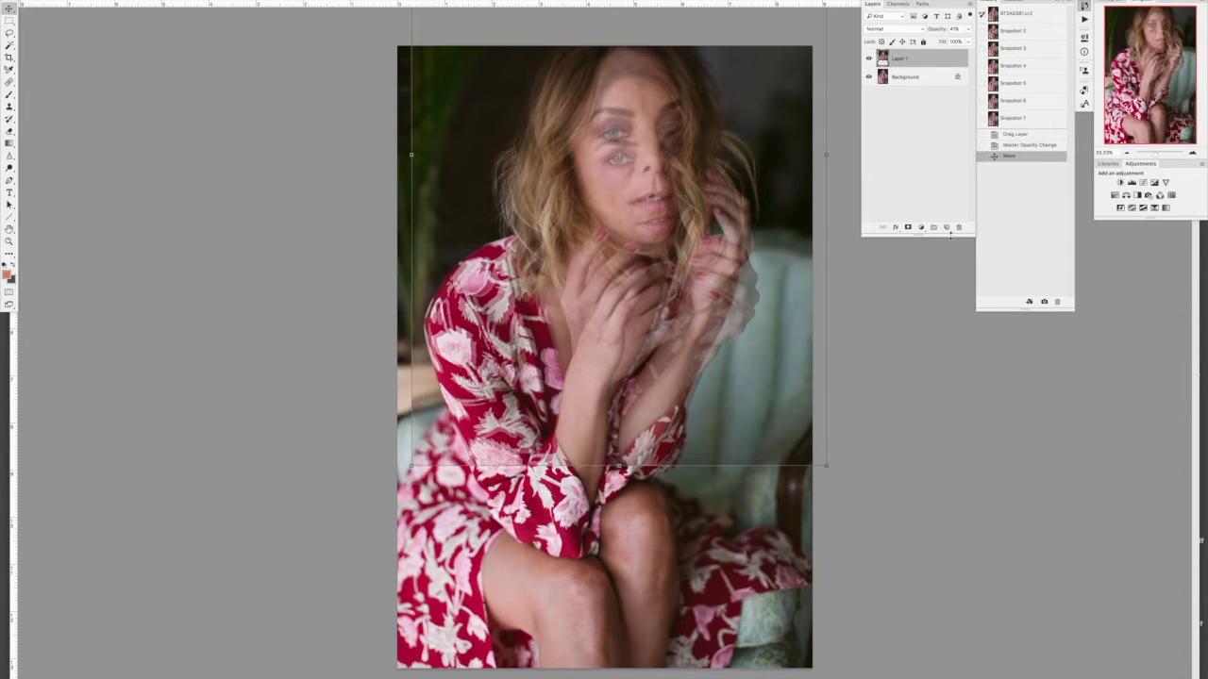
Step: Restore Layer 1's opacity to 100%
click(968, 29)
drag(946, 42, 1005, 45)
click(947, 380)
Step: Toggle Layer 1's visibility repeatedly to compare its pose and alignment with the background photo
click(869, 59)
click(869, 58)
click(869, 58)
click(870, 59)
click(869, 59)
click(869, 59)
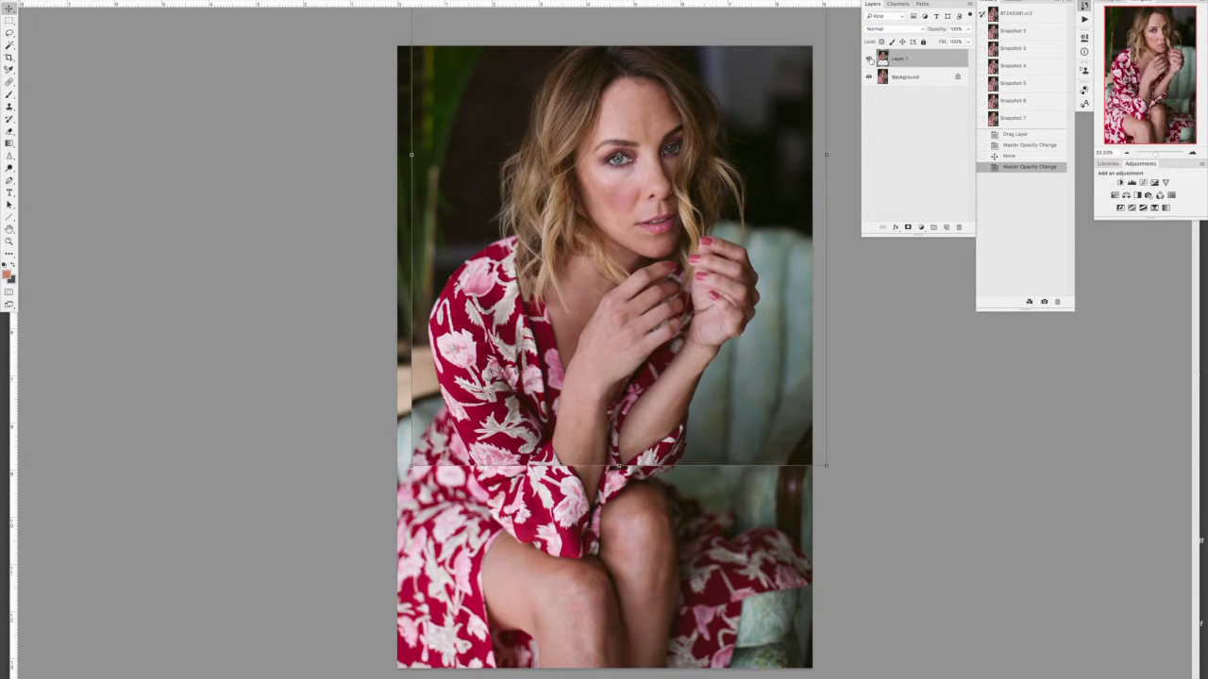
click(869, 59)
click(869, 59)
click(869, 58)
click(869, 58)
click(869, 58)
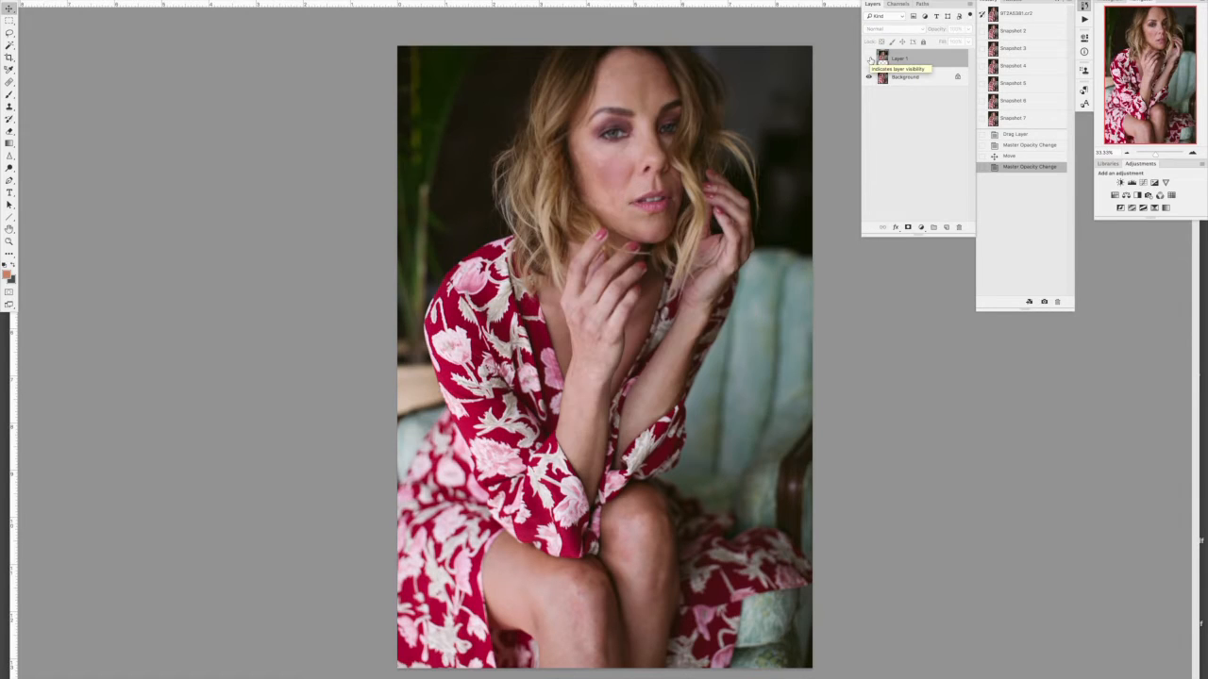
click(869, 59)
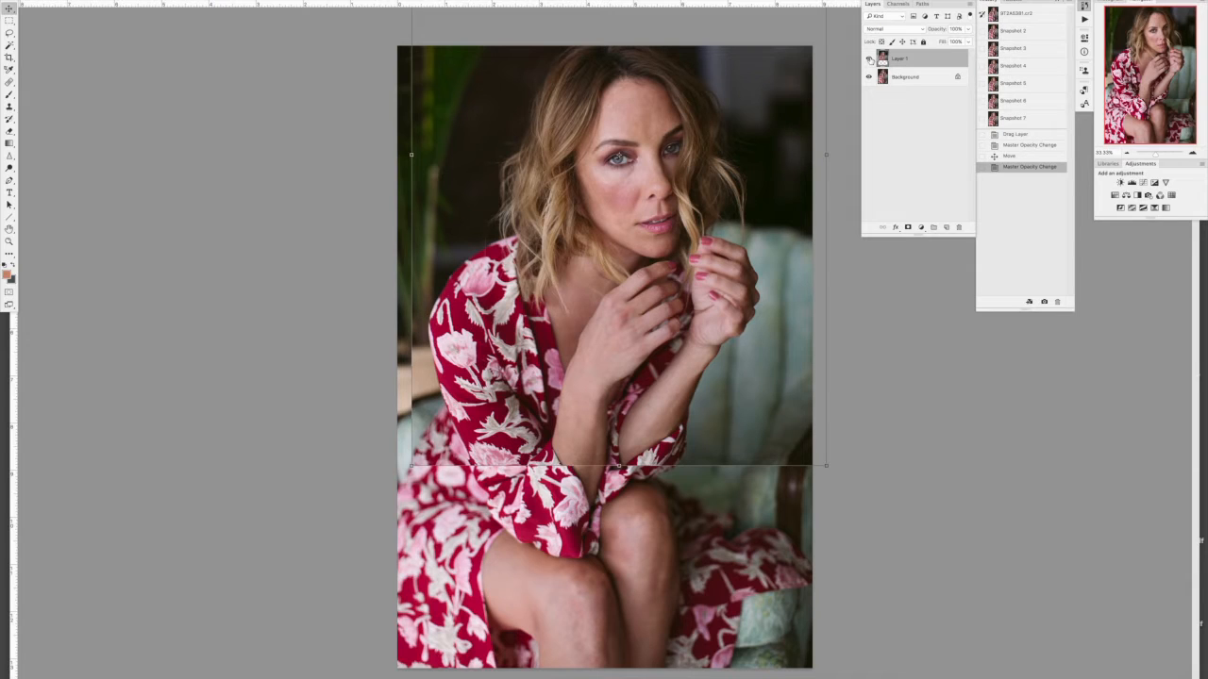
Step: Add a layer mask to Layer 1 and choose the Brush tool with black as the foreground colour
click(908, 229)
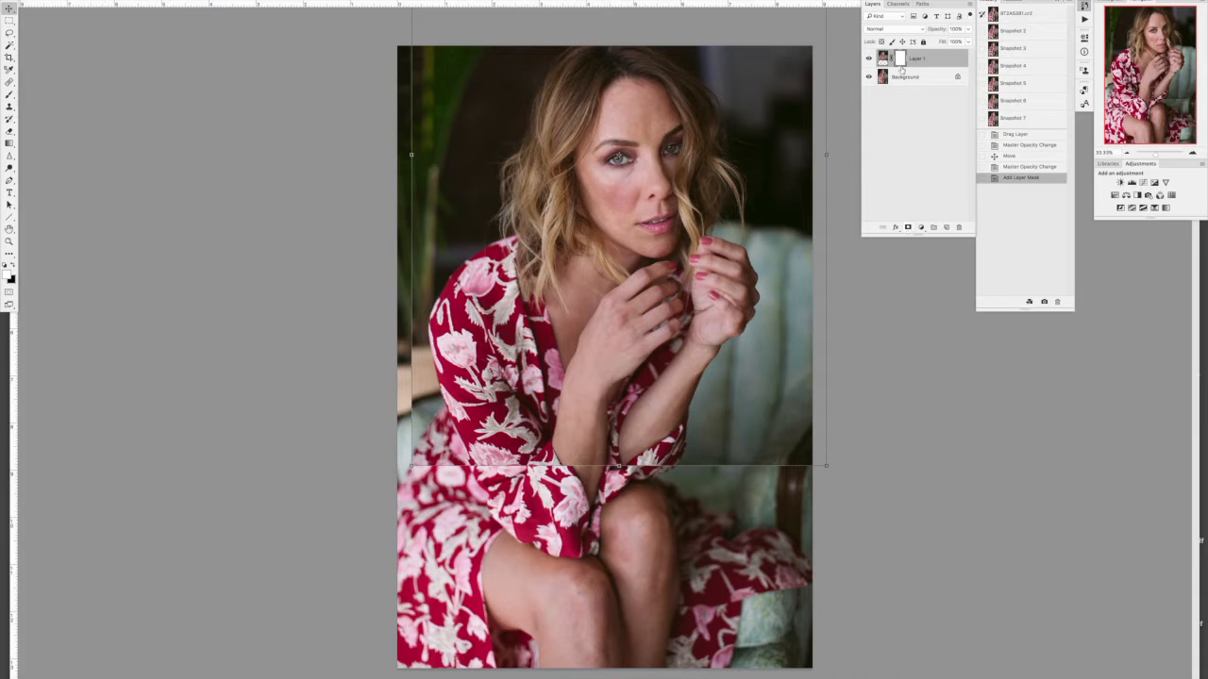
click(14, 266)
click(11, 119)
click(9, 95)
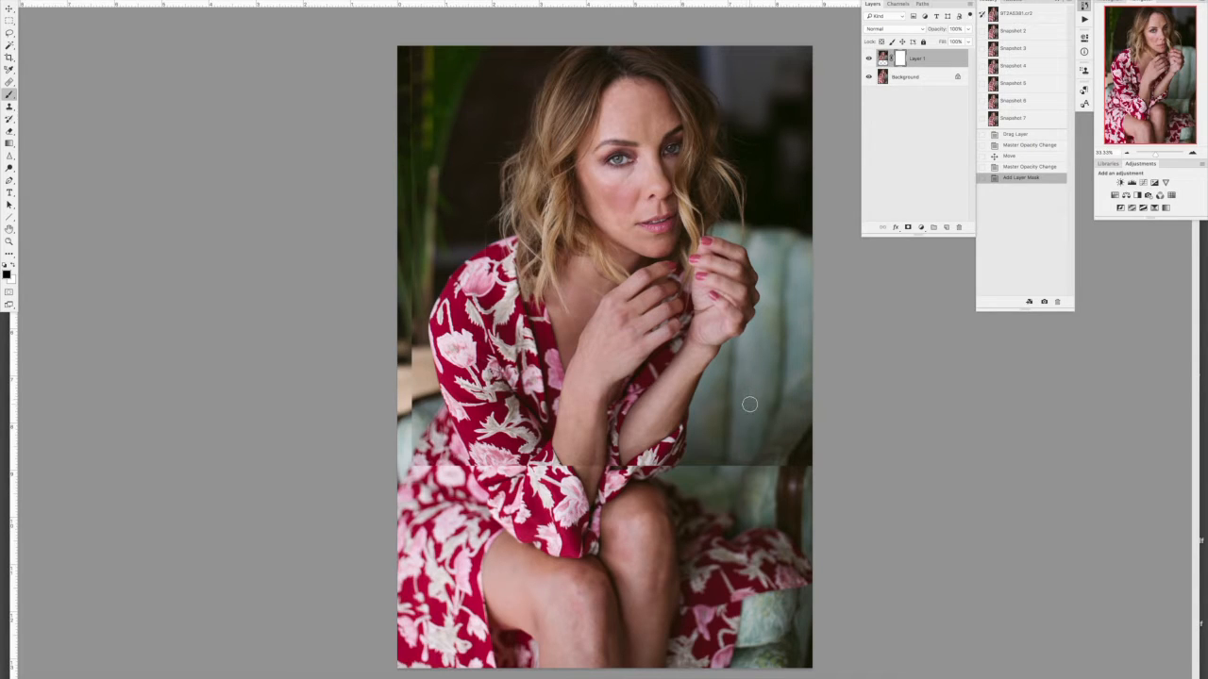
Step: Paint black on the mask with a larger brush to blend the seam across the green chair and around the raised elbow
key(bracketright)
key(bracketright)
key(bracketright)
key(bracketright)
key(bracketright)
key(bracketright)
key(bracketright)
key(bracketright)
mouse_move(743, 468)
mouse_down()
mouse_move(799, 417)
mouse_move(811, 456)
mouse_move(790, 492)
mouse_move(835, 460)
mouse_move(805, 476)
mouse_move(826, 367)
mouse_move(754, 462)
mouse_move(654, 455)
mouse_move(748, 426)
mouse_move(756, 377)
mouse_up()
mouse_move(716, 455)
mouse_down()
mouse_move(674, 484)
mouse_move(647, 491)
mouse_move(662, 473)
mouse_move(620, 495)
mouse_move(624, 485)
mouse_move(613, 485)
mouse_move(631, 480)
mouse_move(612, 455)
mouse_up()
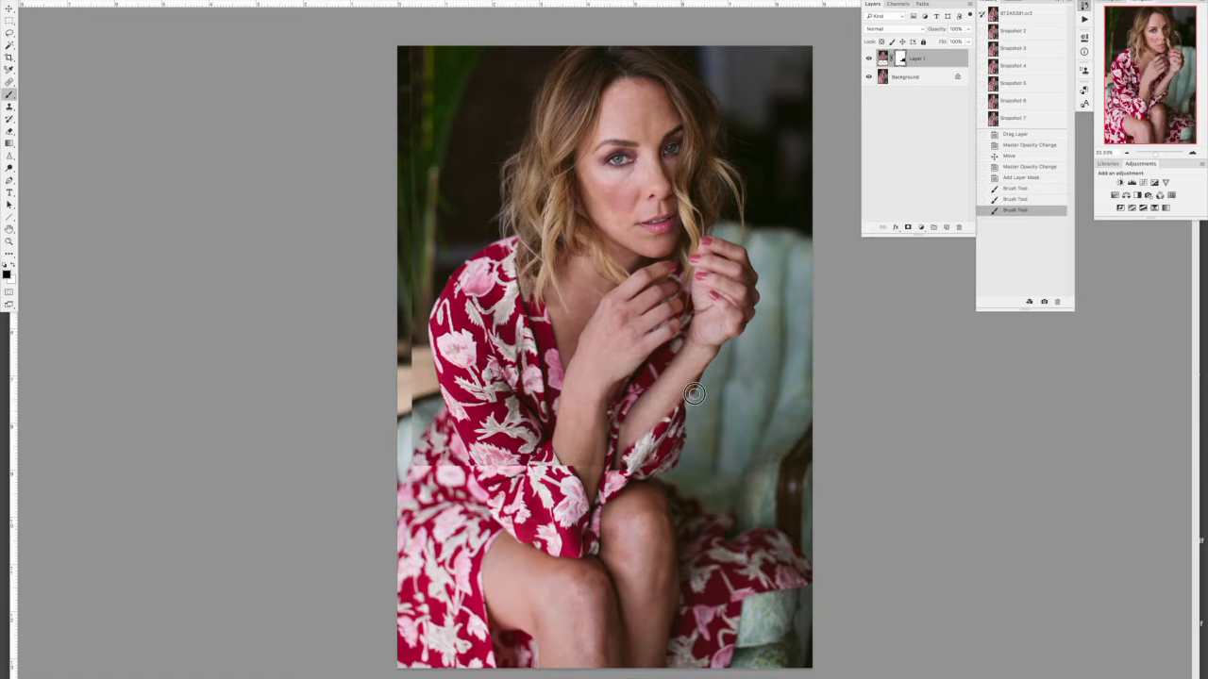
drag(693, 416, 687, 417)
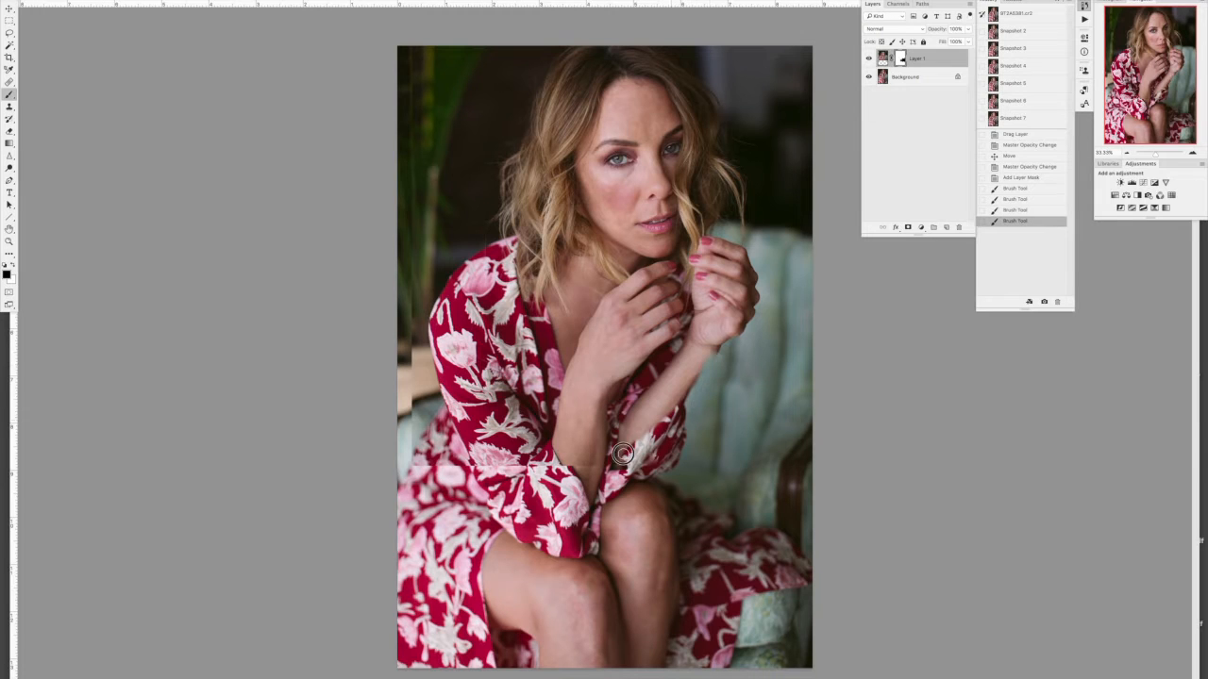
drag(714, 359, 672, 403)
Step: Paint white on the mask along the outer edge of the raised forearm to restore Layer 1 there
key(x)
drag(716, 351, 672, 400)
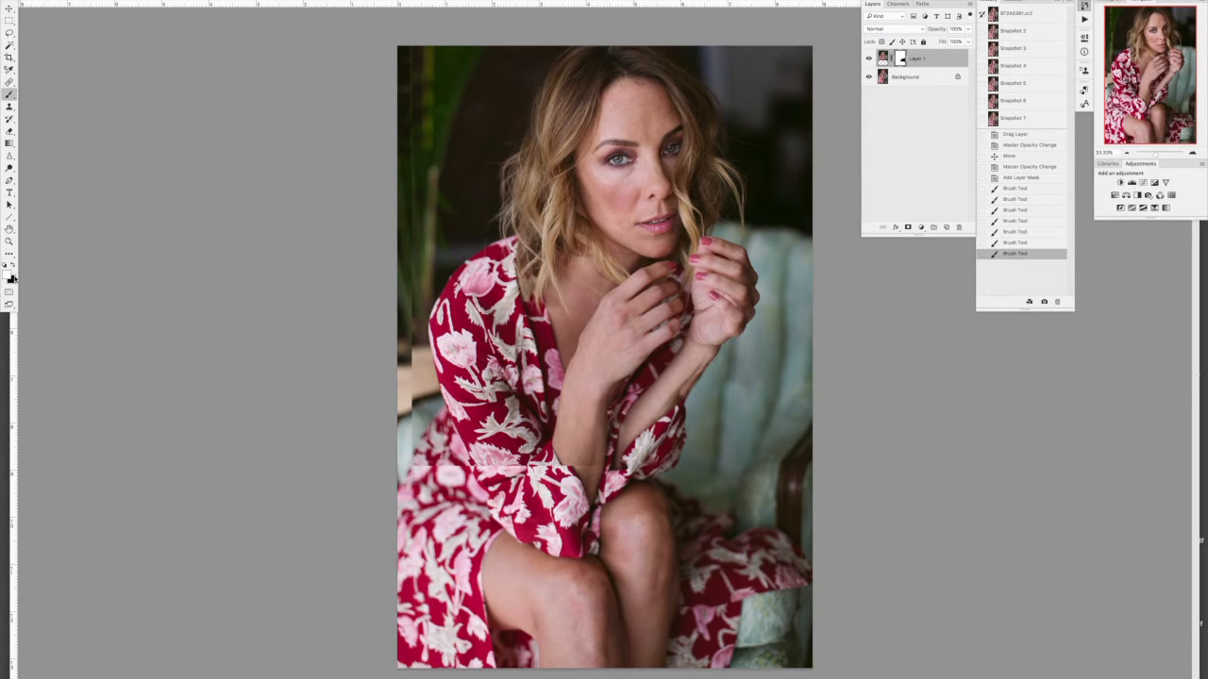
mouse_move(706, 361)
mouse_down()
mouse_move(686, 385)
mouse_move(717, 358)
mouse_up()
mouse_move(717, 358)
mouse_down()
mouse_move(670, 413)
mouse_move(701, 378)
mouse_move(673, 402)
mouse_move(695, 369)
mouse_move(682, 380)
mouse_move(676, 405)
mouse_up()
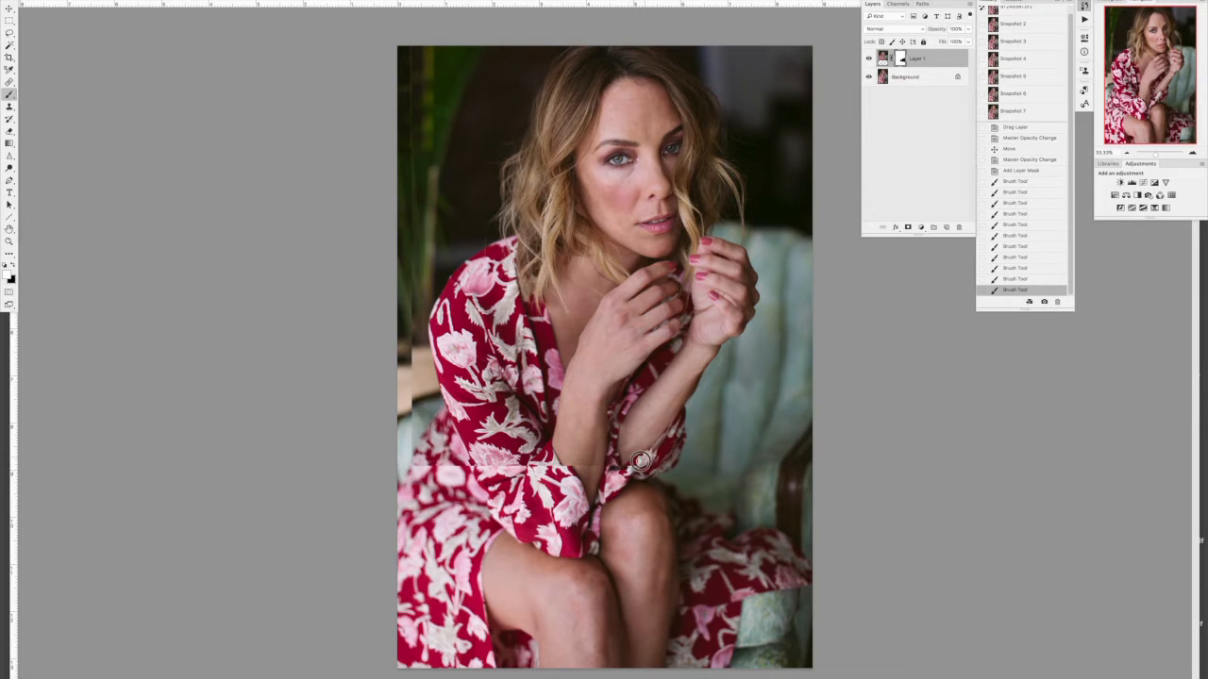
Step: Refine the mask around the elbow sleeve and paint black over the seam beneath it
mouse_move(688, 455)
mouse_down()
mouse_move(691, 426)
mouse_move(685, 476)
mouse_up()
key(x)
mouse_move(685, 475)
mouse_down()
mouse_move(688, 423)
mouse_move(692, 462)
mouse_move(641, 481)
mouse_up()
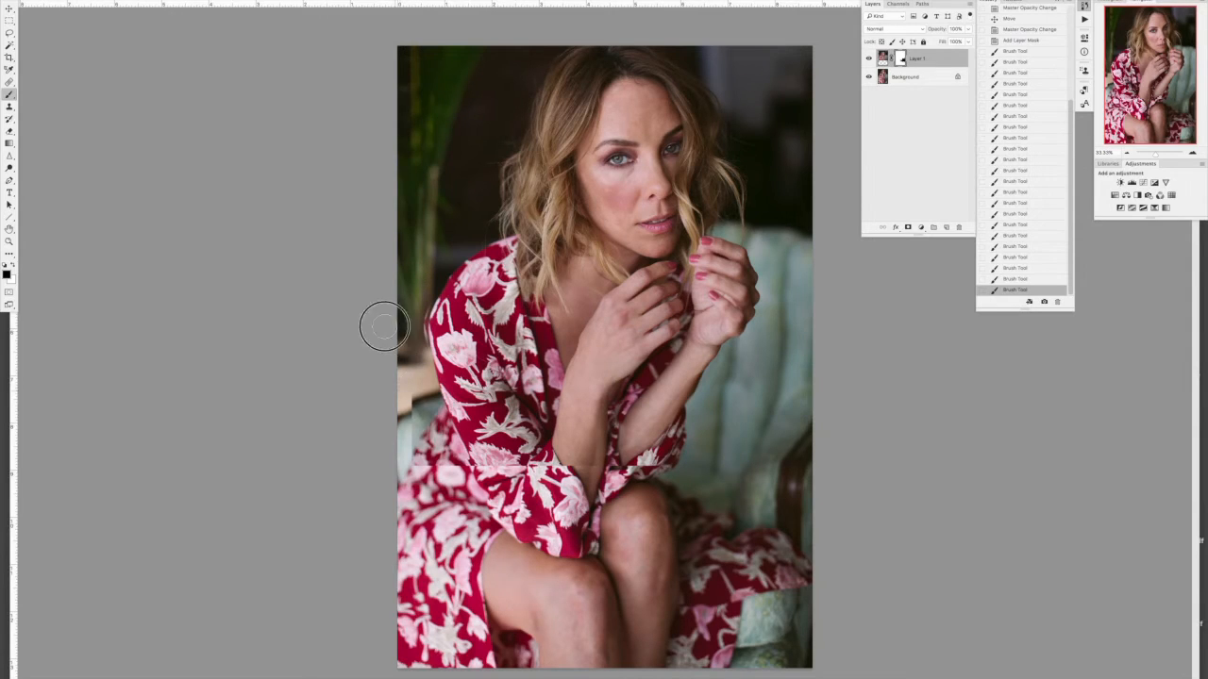
Step: Paint on the mask over the plant and dark background beside the shoulder to hide Layer 1's vertical edge
mouse_move(404, 119)
mouse_down()
mouse_move(405, 154)
mouse_move(426, 124)
mouse_move(442, 273)
mouse_up()
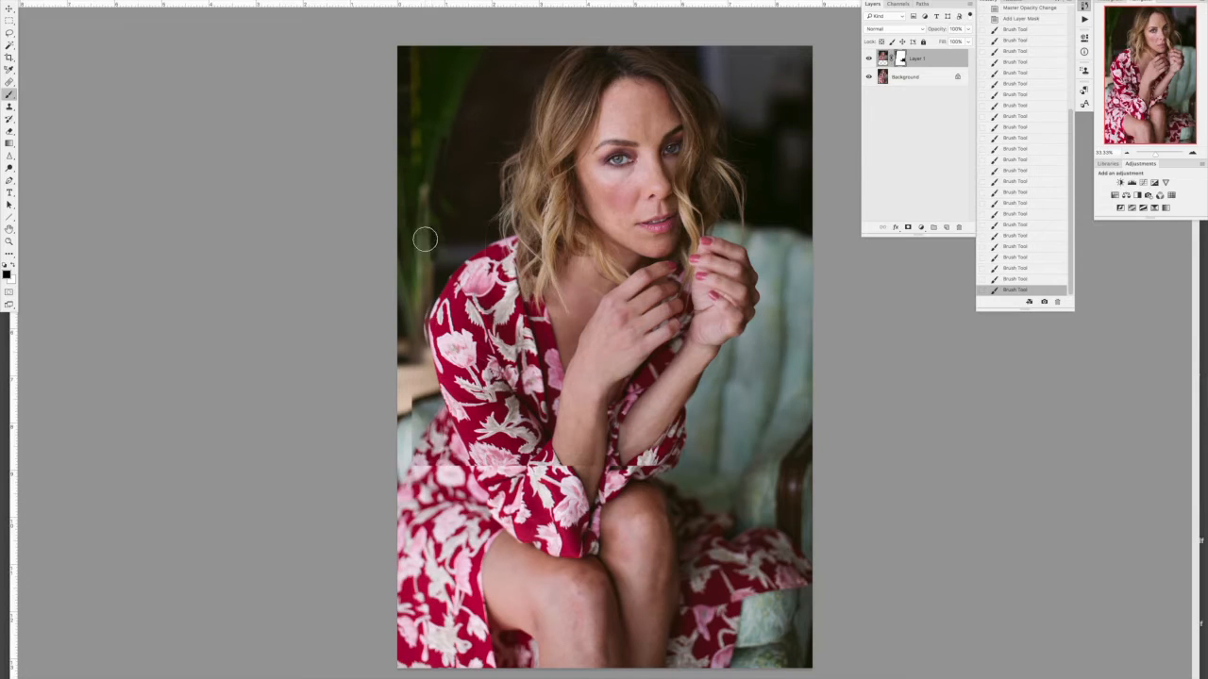
drag(428, 219, 437, 271)
mouse_move(463, 119)
mouse_down()
mouse_move(423, 243)
mouse_move(421, 345)
mouse_up()
key(x)
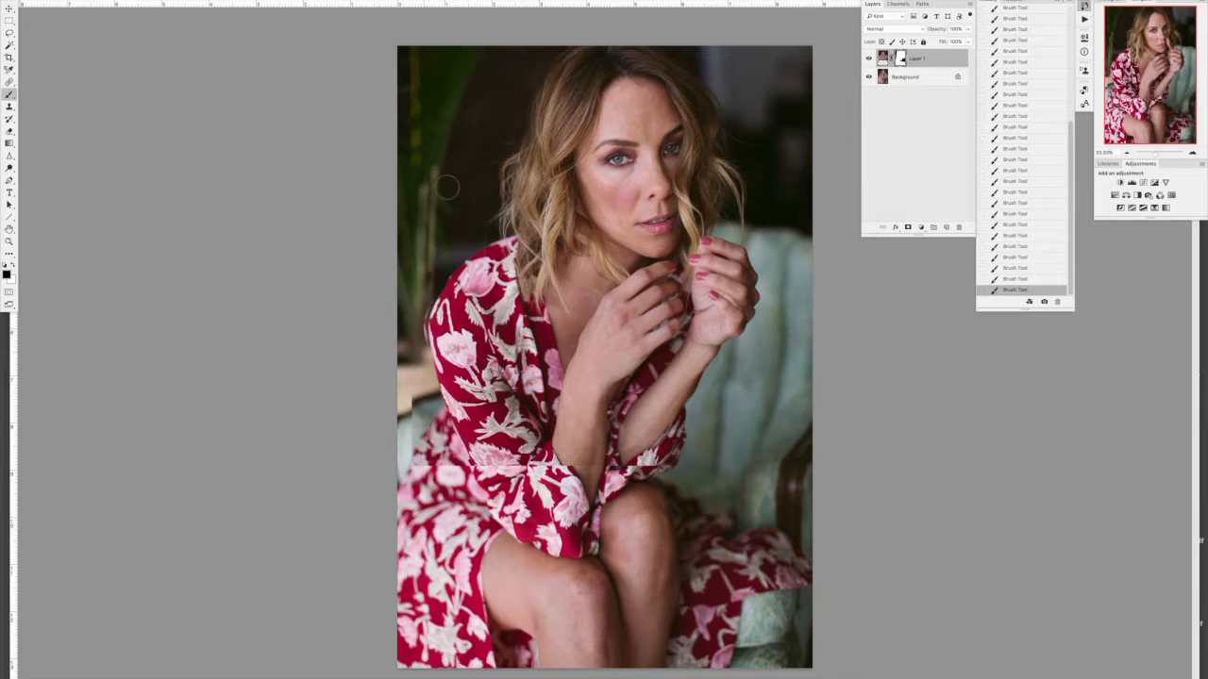
key(x)
drag(435, 253, 426, 316)
Step: Paint black on the mask over the skirt seam, the nearer sleeve and the shoulder to reveal the background photo's dress
key(x)
mouse_move(421, 419)
mouse_down()
mouse_move(444, 487)
mouse_move(404, 418)
mouse_move(455, 492)
mouse_move(468, 486)
mouse_up()
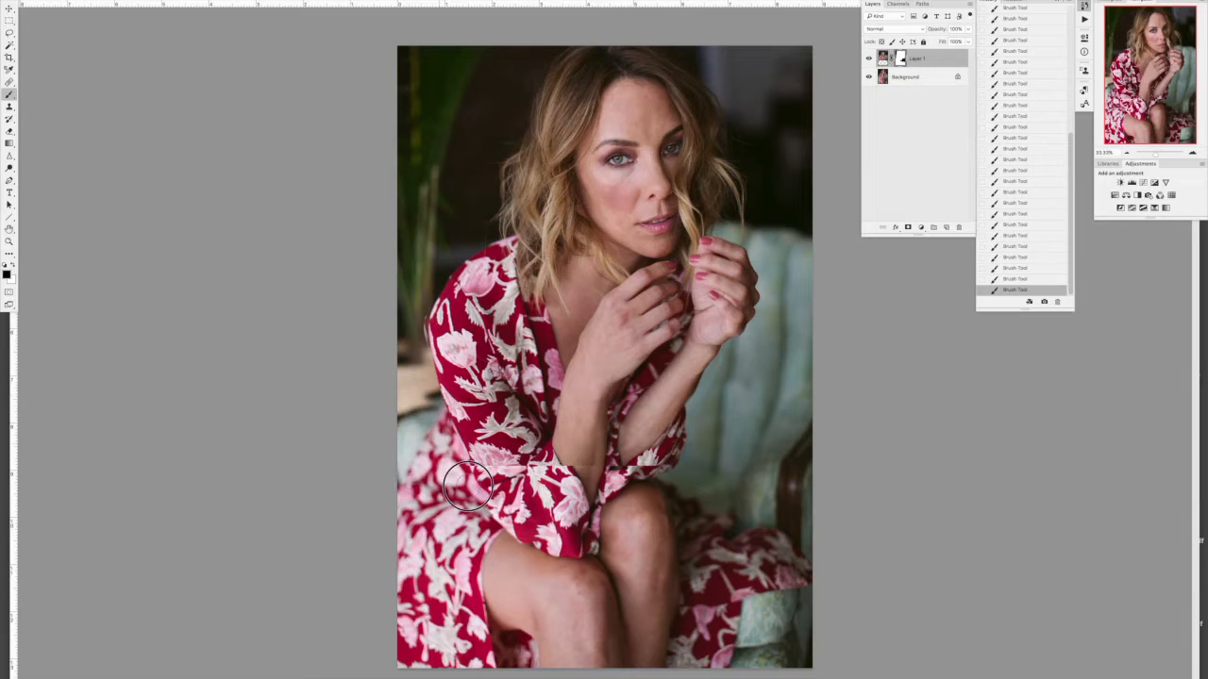
mouse_move(415, 336)
mouse_down()
mouse_move(459, 406)
mouse_move(434, 317)
mouse_move(470, 380)
mouse_up()
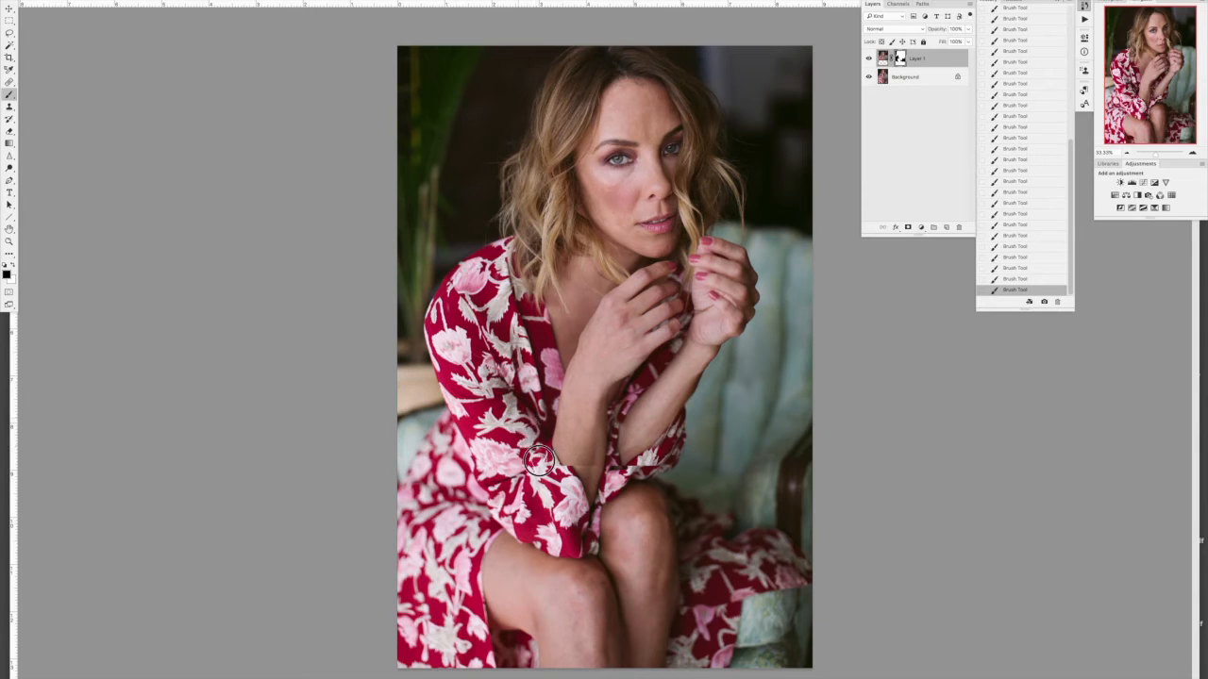
Step: Paint black on the mask at 100% view to blend the seam across the nearer forearm just above its sleeve cuff
click(1193, 152)
click(1194, 152)
drag(1165, 86, 1164, 103)
click(1194, 152)
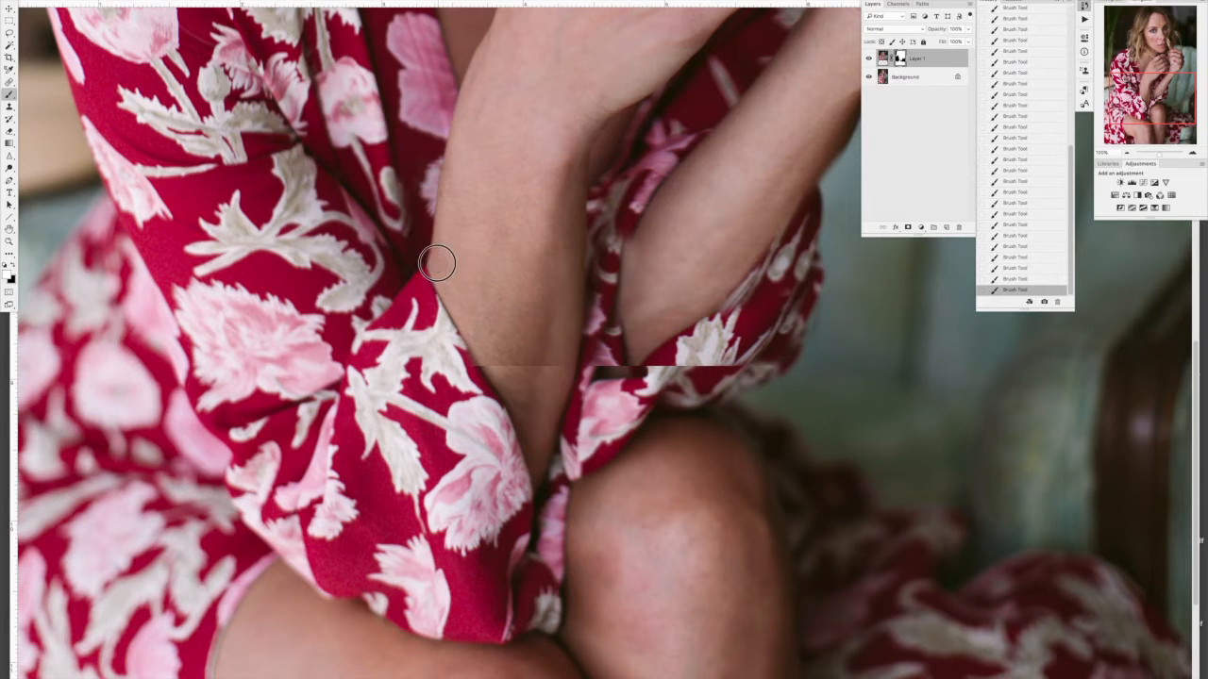
key(x)
drag(465, 361, 481, 370)
key([)
key([)
key([)
mouse_move(554, 360)
mouse_down()
mouse_move(563, 367)
mouse_move(494, 349)
mouse_move(498, 316)
mouse_up()
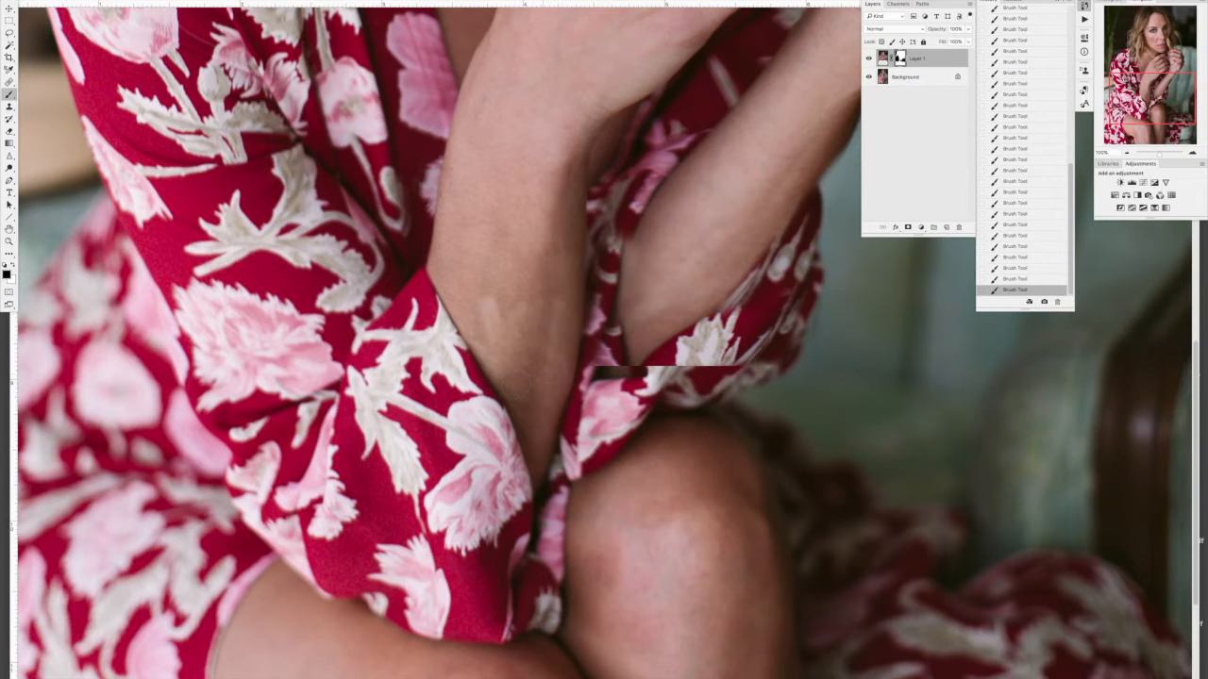
drag(565, 300, 565, 231)
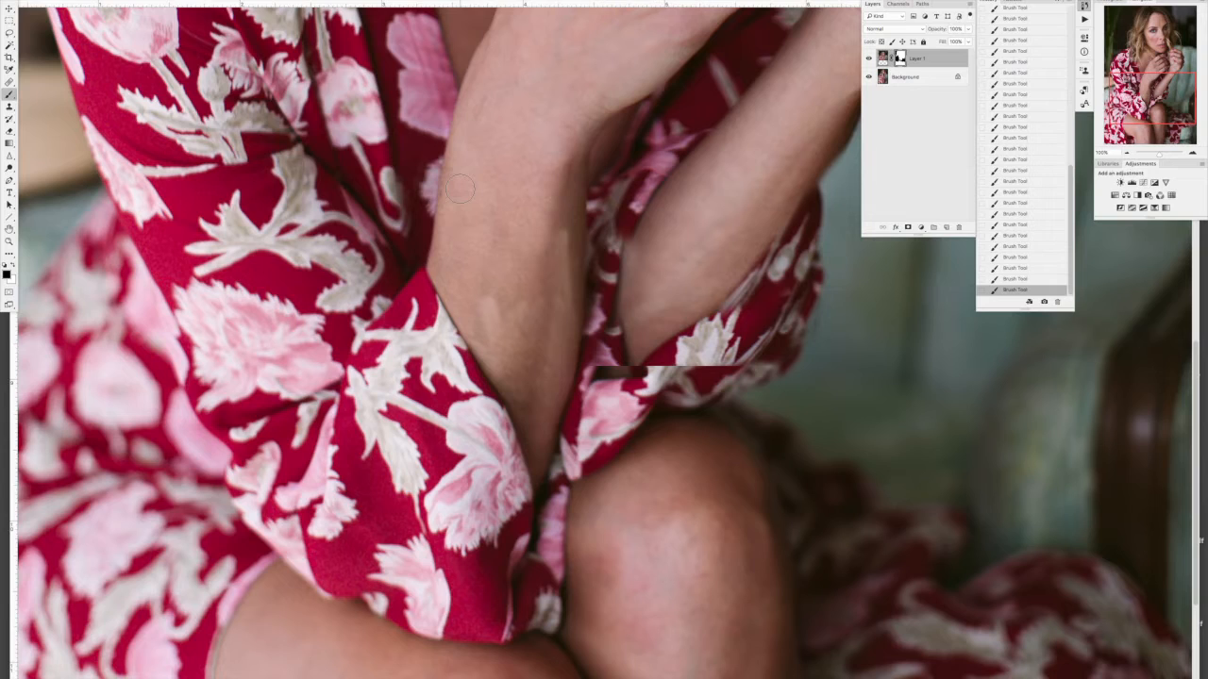
Step: Smooth the nearer forearm's mask transition by painting over it again with a larger brush
key(bracketright)
key(bracketright)
key(bracketright)
key(bracketright)
drag(548, 292, 552, 218)
mouse_move(533, 353)
mouse_down()
mouse_move(541, 191)
mouse_move(501, 316)
mouse_up()
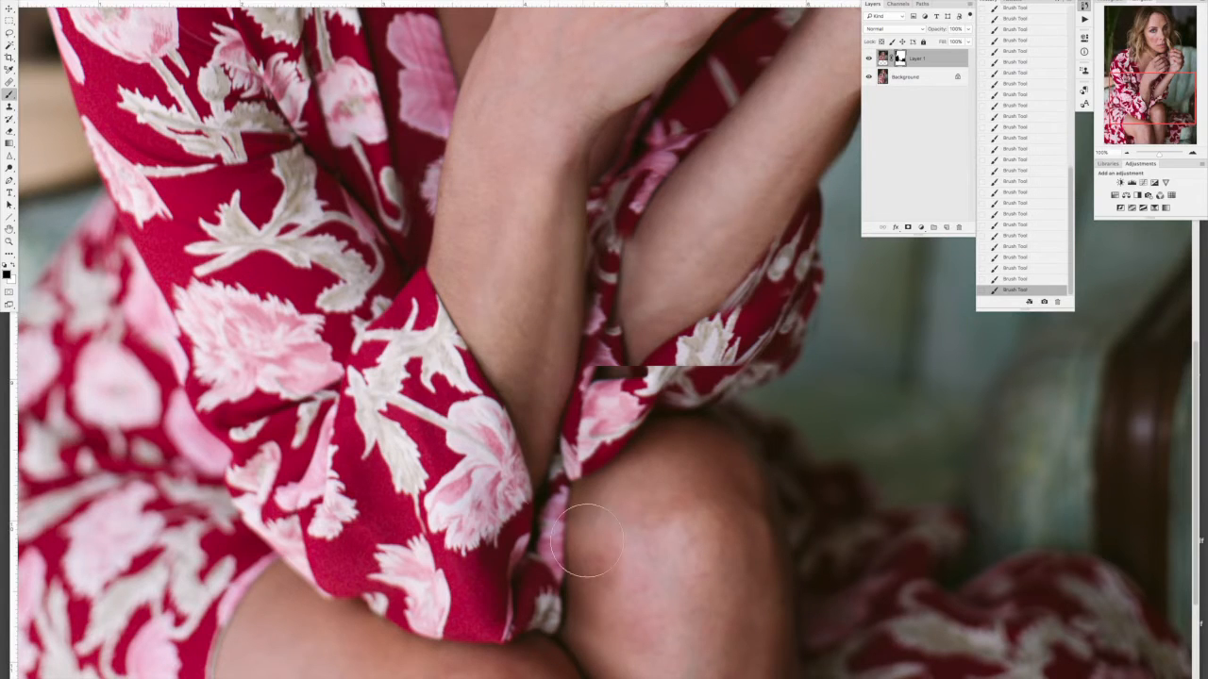
Step: Adjust the brush size and mask out the seam in the dark gap between the two forearms
key(bracketleft)
key(bracketleft)
key(bracketleft)
key(bracketleft)
key(bracketleft)
key(bracketleft)
key(bracketright)
key(bracketright)
key(bracketright)
key(bracketright)
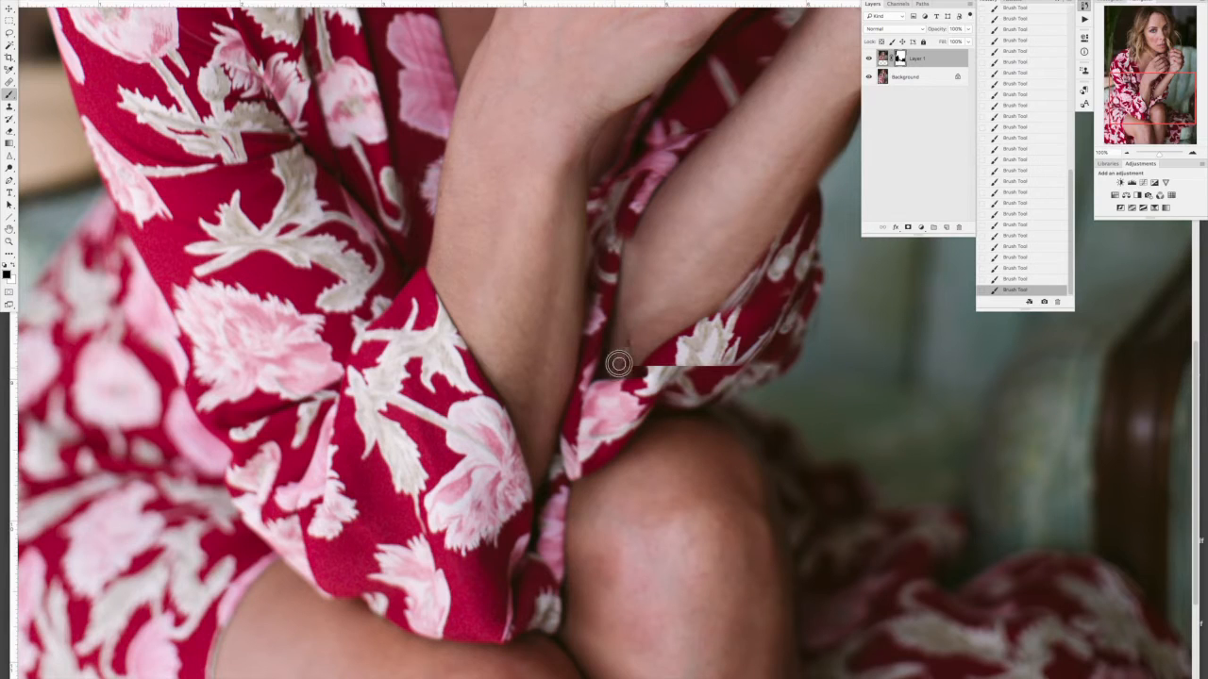
key(bracketleft)
key(bracketleft)
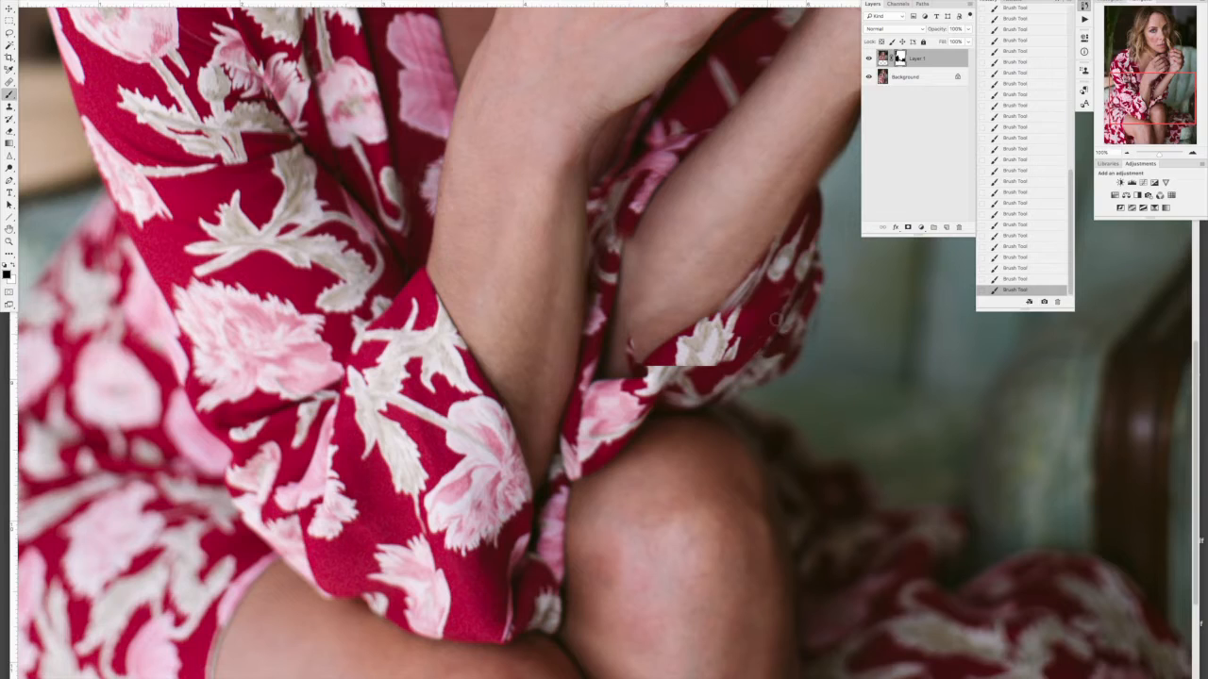
Step: Paint the mask over the flower on the far sleeve's cuff to blend the remaining seam and restore the forearm above it
mouse_move(696, 371)
mouse_down()
mouse_move(732, 364)
mouse_move(721, 336)
mouse_move(809, 191)
mouse_move(715, 319)
mouse_move(661, 356)
mouse_move(721, 340)
mouse_move(760, 291)
mouse_move(667, 332)
mouse_move(655, 353)
mouse_move(681, 250)
mouse_move(676, 294)
mouse_move(714, 280)
mouse_move(737, 220)
mouse_move(700, 212)
mouse_up()
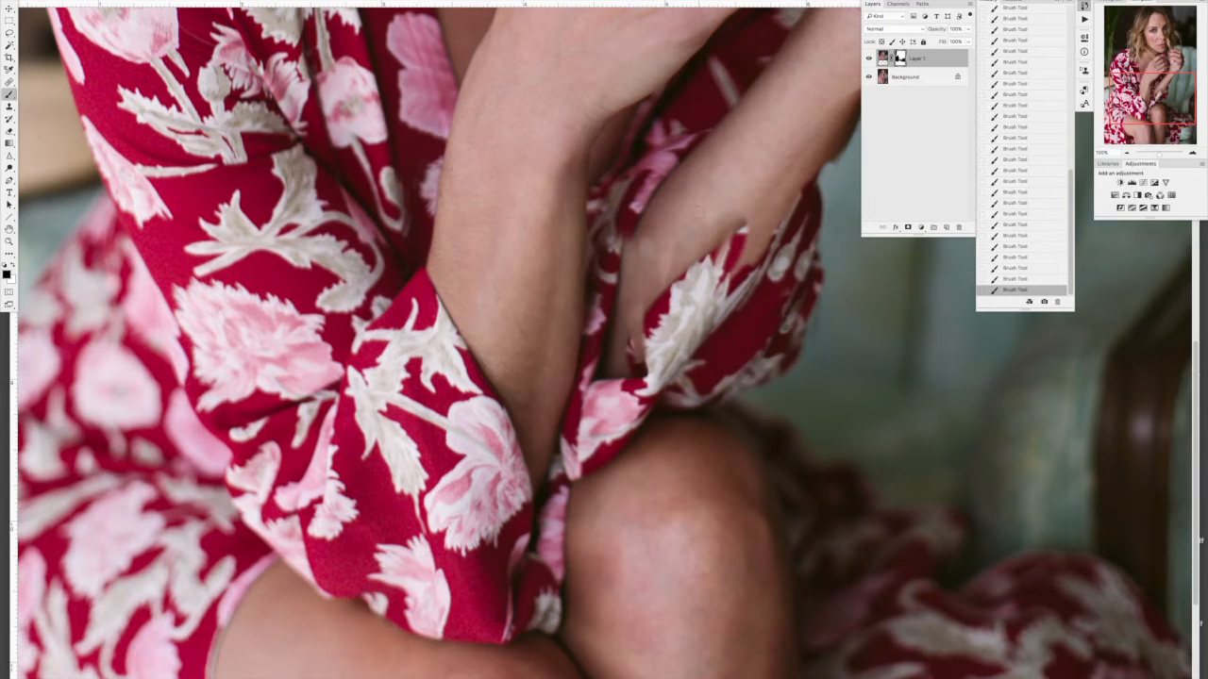
mouse_move(732, 259)
mouse_down()
mouse_move(736, 294)
mouse_move(723, 224)
mouse_move(708, 289)
mouse_move(707, 272)
mouse_move(642, 277)
mouse_move(645, 239)
mouse_move(641, 312)
mouse_move(749, 276)
mouse_move(734, 307)
mouse_move(704, 313)
mouse_move(706, 351)
mouse_move(681, 351)
mouse_move(670, 330)
mouse_move(658, 387)
mouse_move(719, 391)
mouse_move(653, 368)
mouse_move(690, 375)
mouse_move(659, 382)
mouse_move(686, 407)
mouse_move(652, 374)
mouse_move(686, 348)
mouse_move(704, 362)
mouse_move(736, 342)
mouse_move(738, 310)
mouse_move(700, 342)
mouse_move(748, 297)
mouse_up()
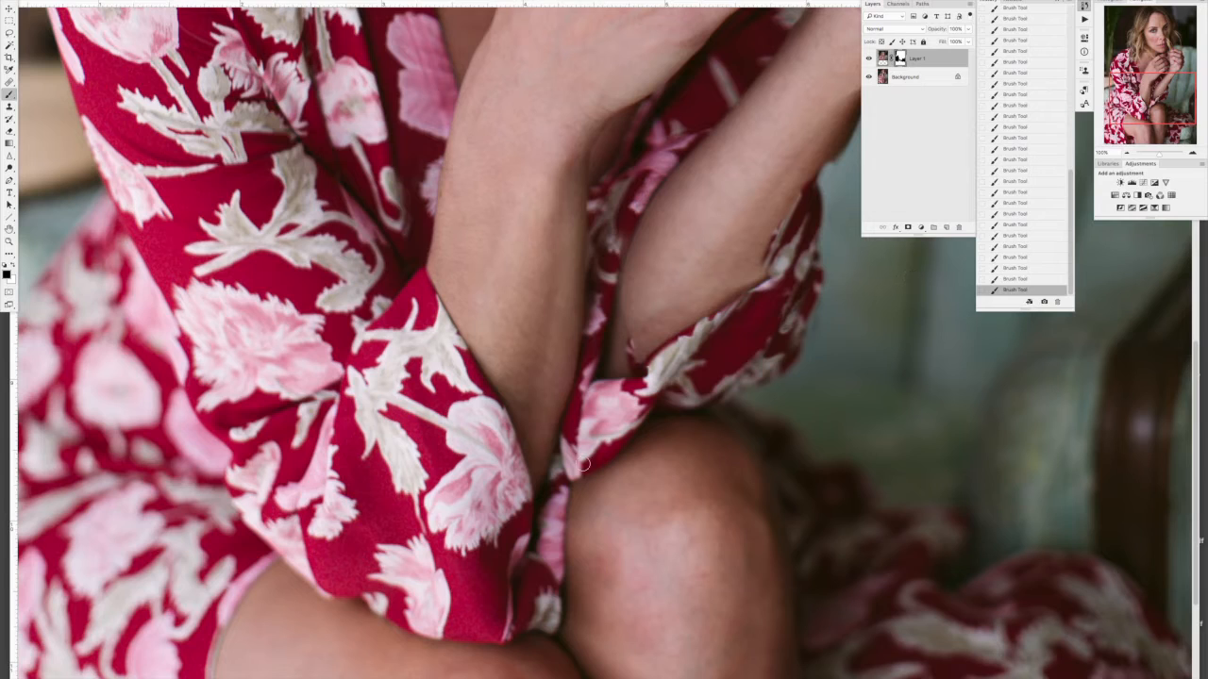
drag(743, 352, 786, 296)
drag(749, 331, 745, 328)
Step: Toggle Layer 1's visibility to compare the blended sleeves and forearms with the background photo
click(869, 57)
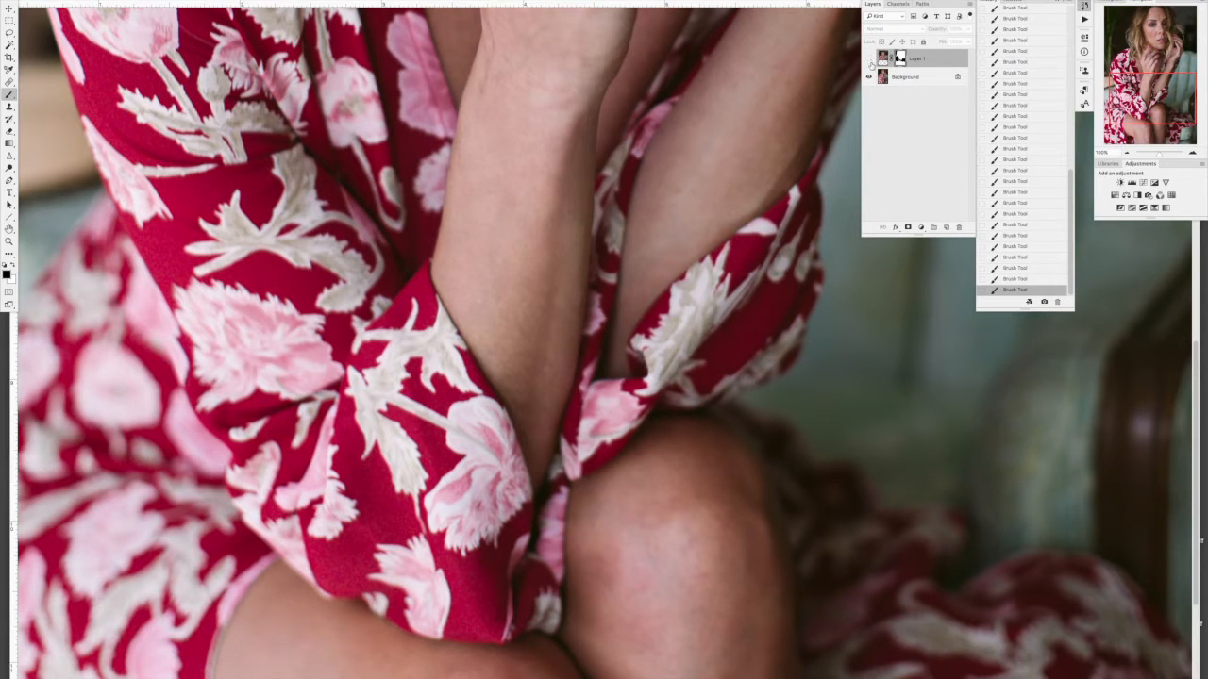
click(869, 59)
click(869, 58)
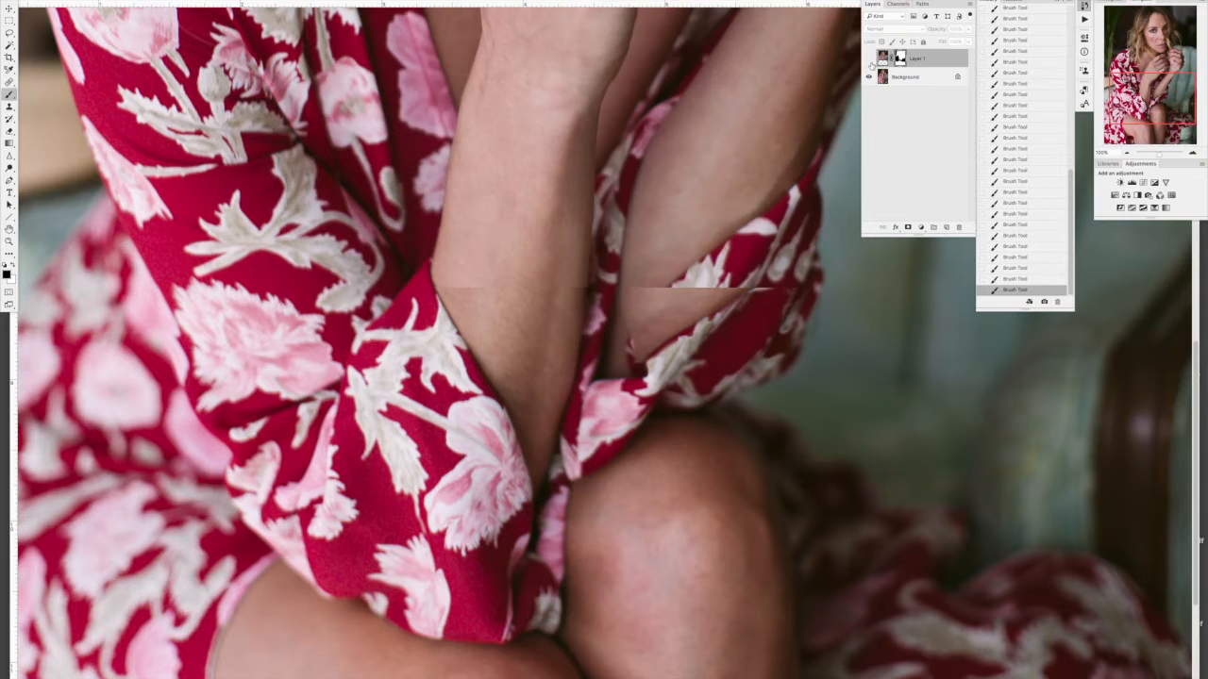
click(869, 59)
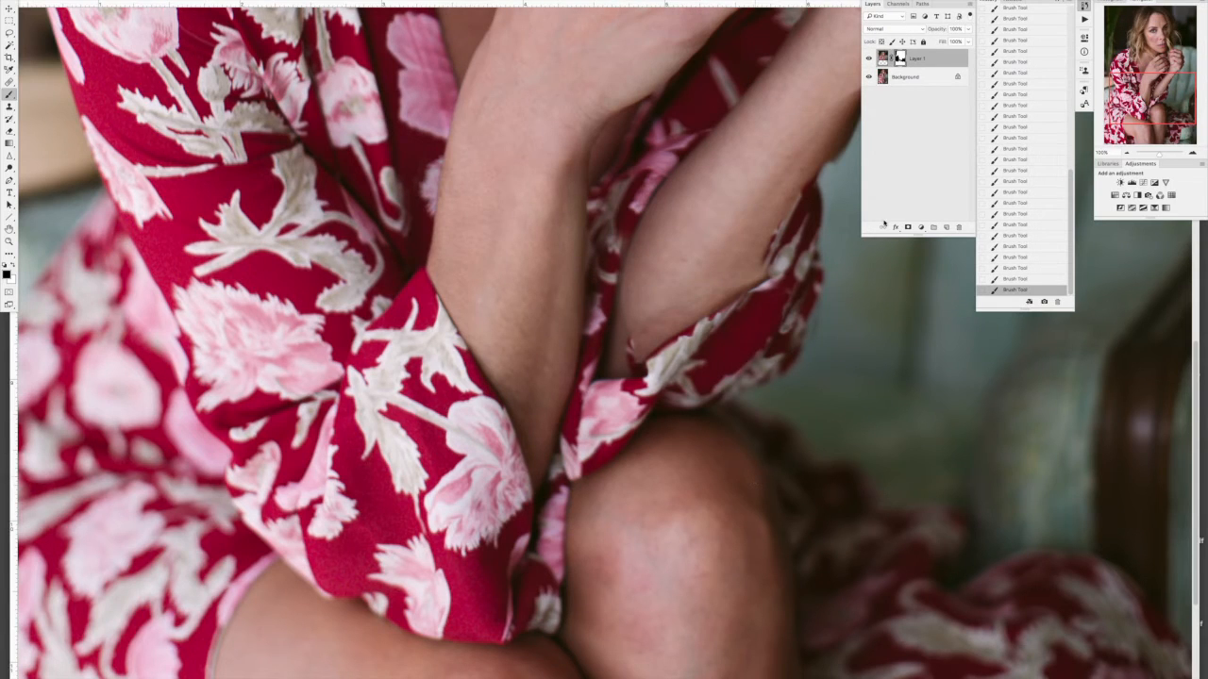
Step: Touch up the mask on the far sleeve's outer fold and check it against the background photo
drag(811, 296, 810, 271)
mouse_move(783, 337)
mouse_down()
mouse_move(800, 341)
mouse_move(794, 358)
mouse_up()
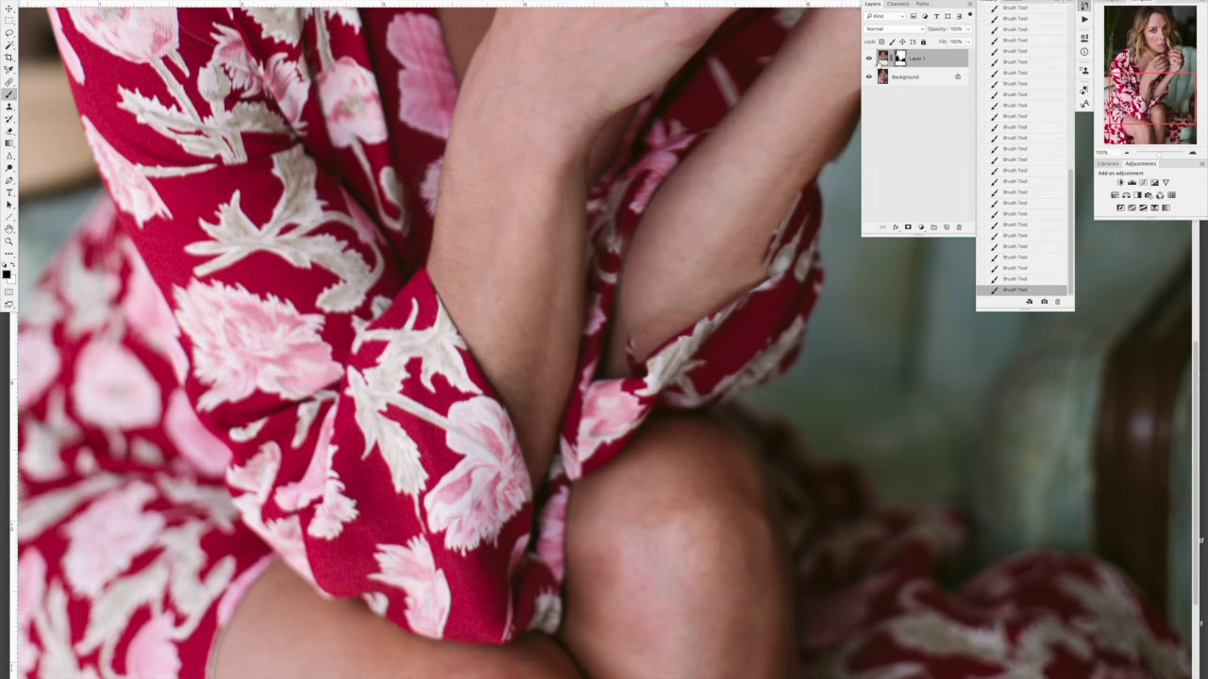
click(870, 58)
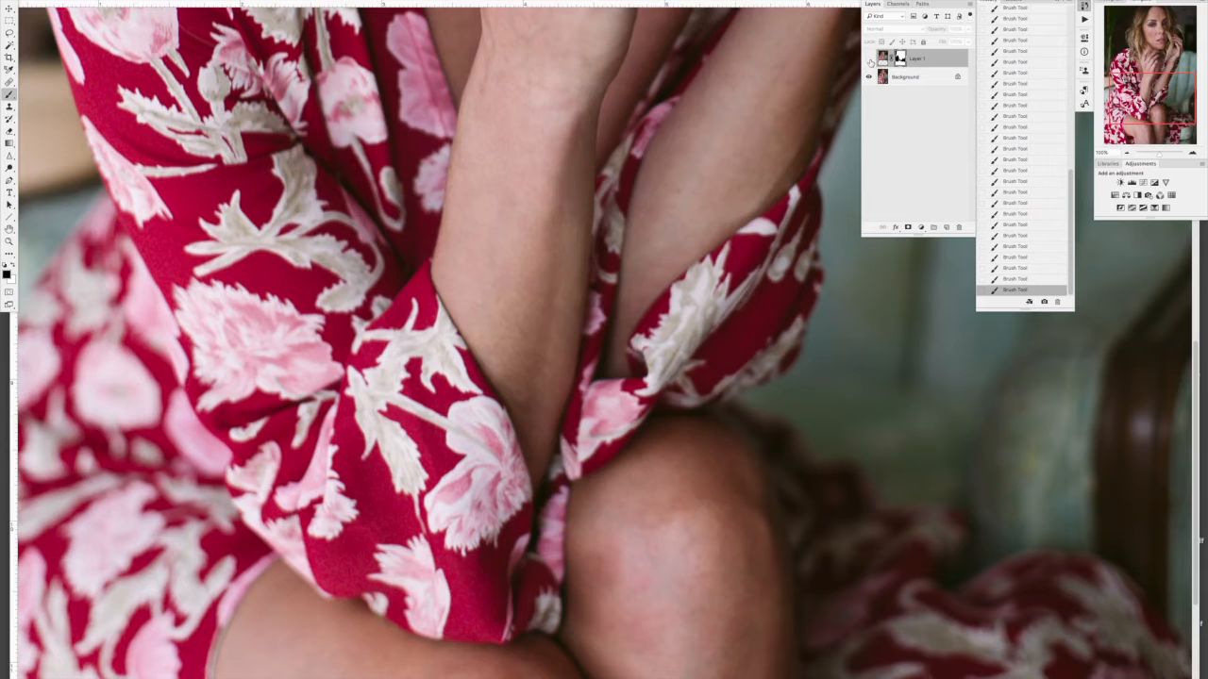
click(869, 59)
Step: Refine the mask with a larger brush along the far forearm's outer edge and the rim of its sleeve cuff
mouse_move(761, 258)
mouse_down()
mouse_move(717, 174)
mouse_move(757, 267)
mouse_up()
key(bracketright)
key(bracketright)
key(bracketright)
drag(792, 202, 769, 243)
mouse_move(814, 165)
mouse_down()
mouse_move(812, 182)
mouse_move(830, 154)
mouse_move(821, 167)
mouse_up()
drag(772, 251, 797, 214)
drag(762, 275, 855, 105)
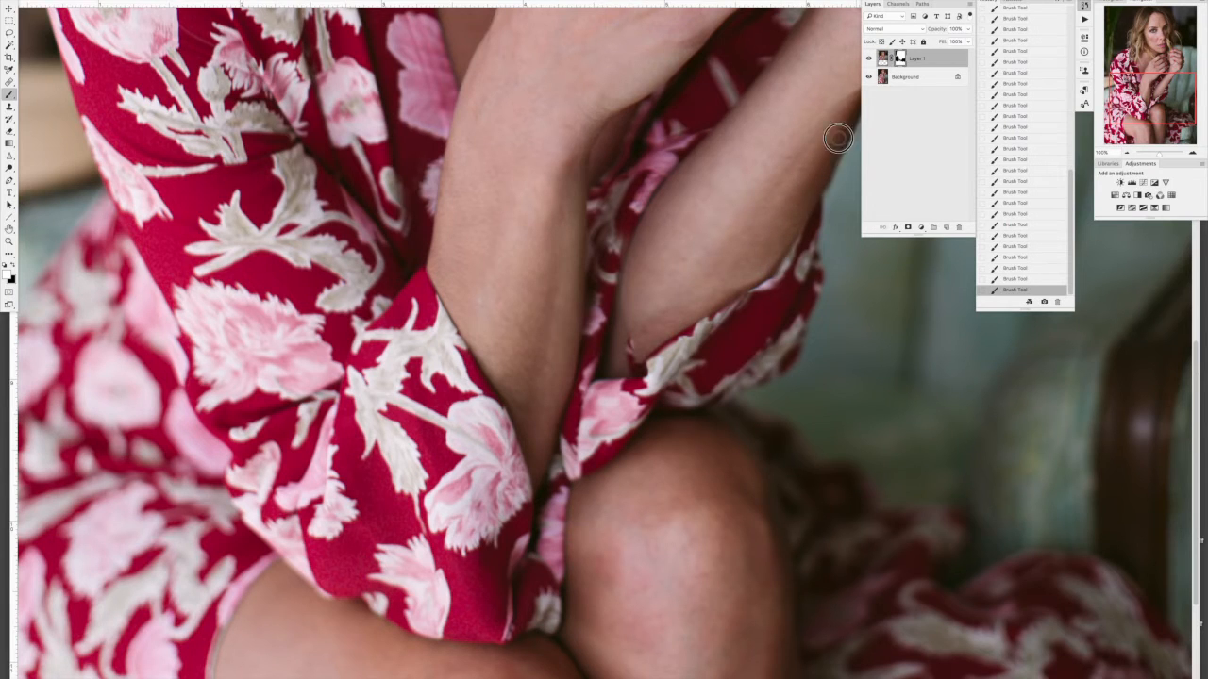
Step: Toggle the visibility of Layer 1 and the background in turn to check the full composite and the masked area
click(1128, 156)
click(1128, 156)
click(1128, 156)
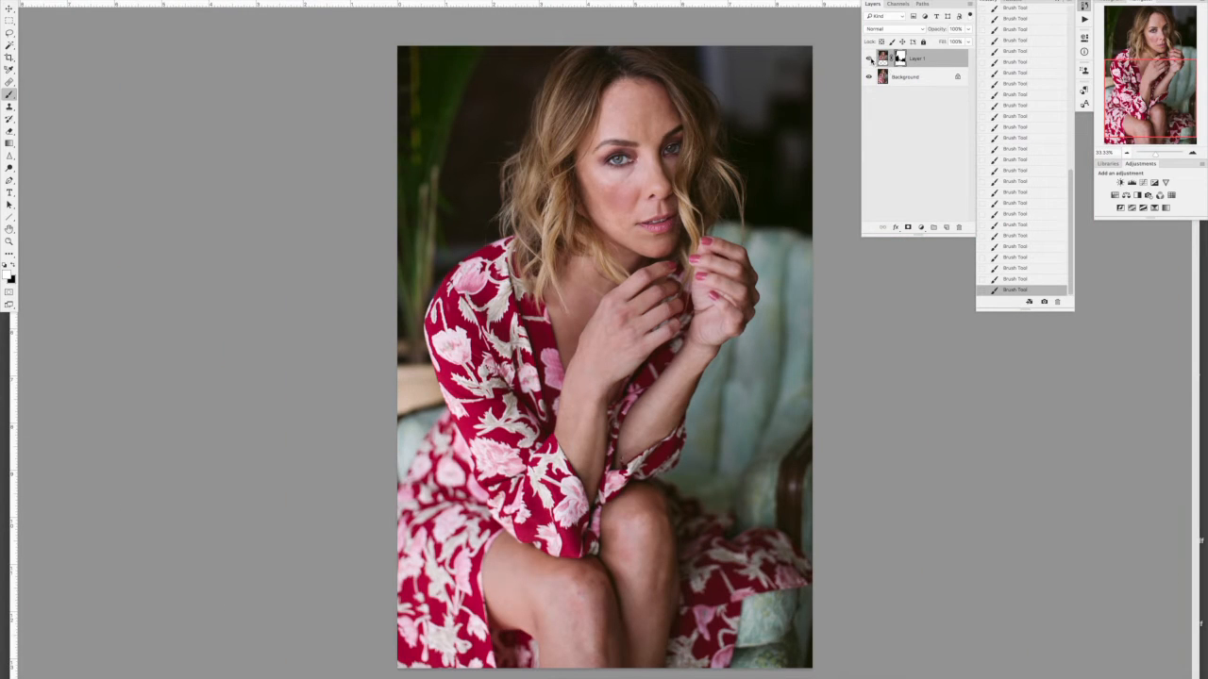
click(869, 58)
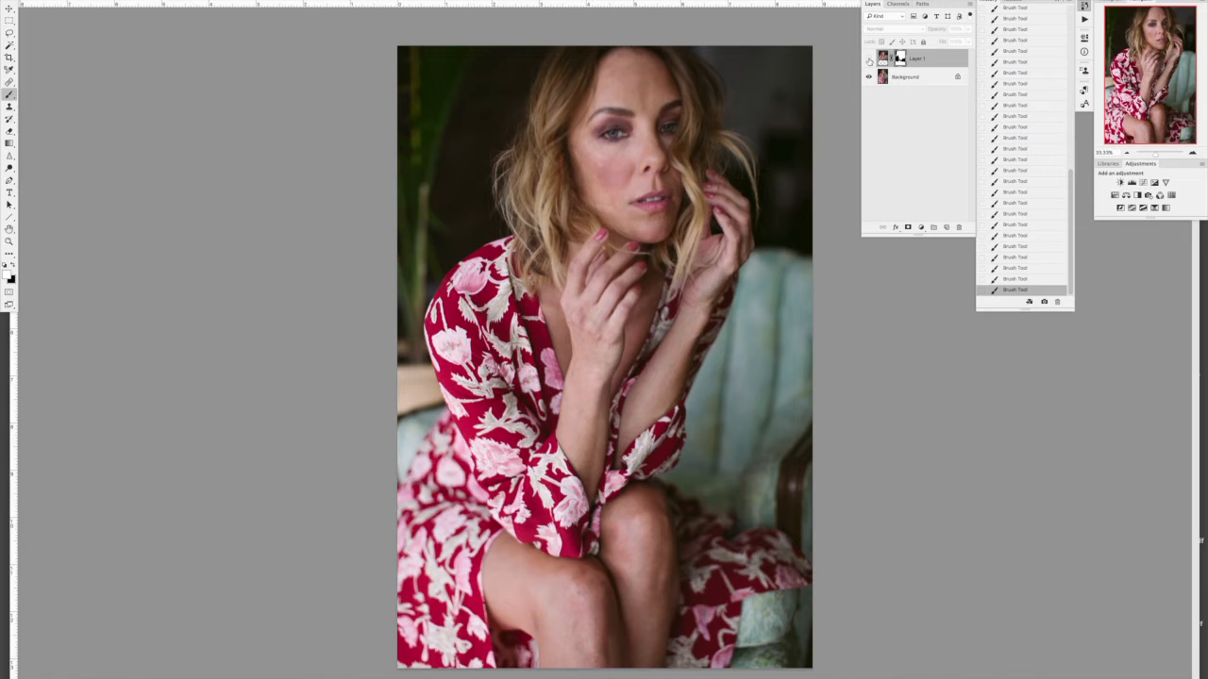
click(869, 59)
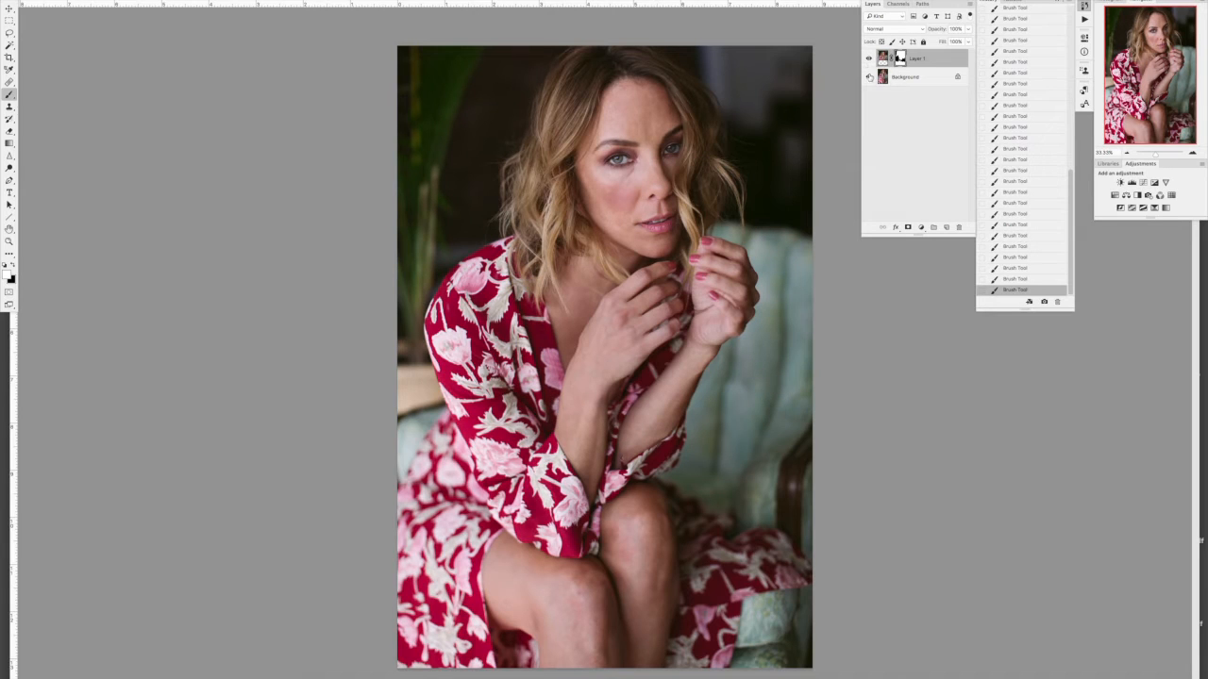
click(869, 77)
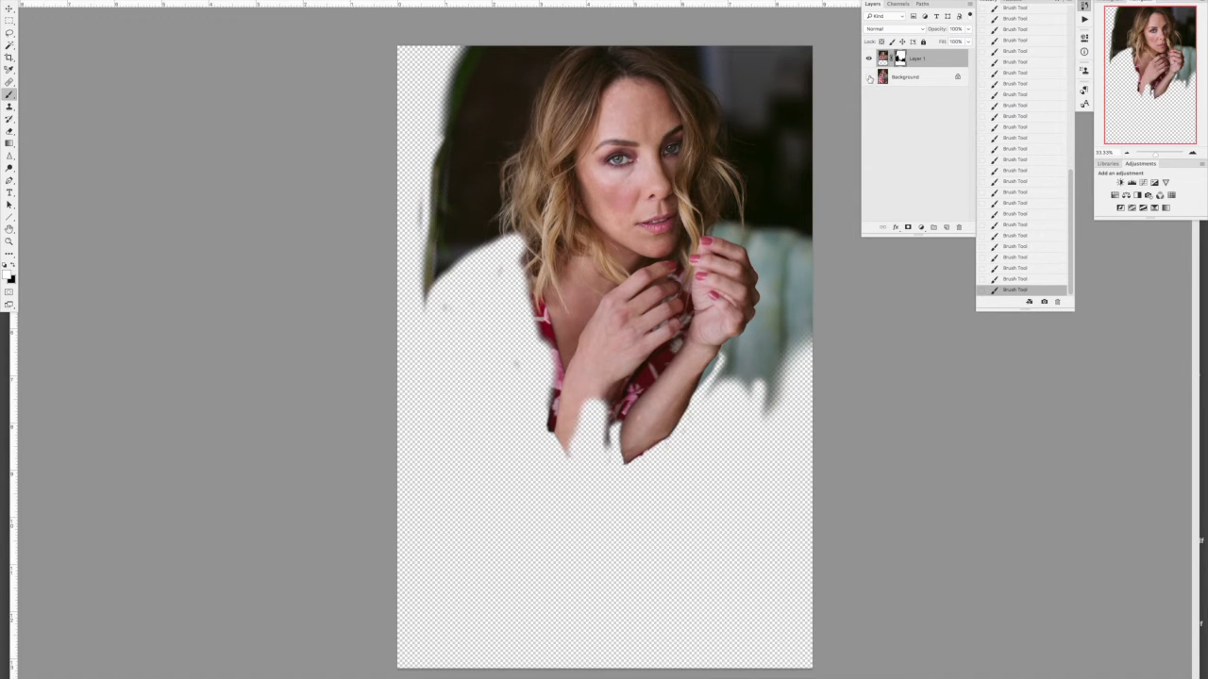
click(869, 77)
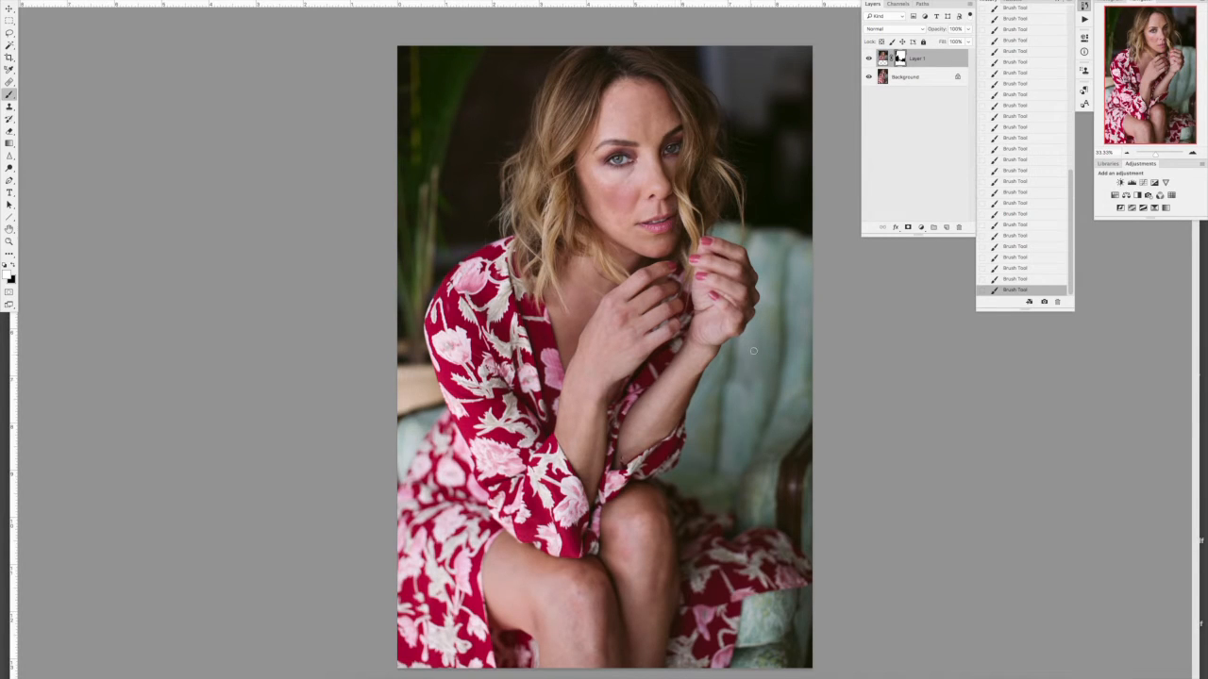
Step: Paint Layer 1's mask over the chair back beside the far forearm and hand, switching colours and enlarging the brush, to blend the upholstery
mouse_move(740, 368)
mouse_down()
mouse_move(731, 407)
mouse_move(753, 399)
mouse_move(746, 368)
mouse_move(759, 397)
mouse_up()
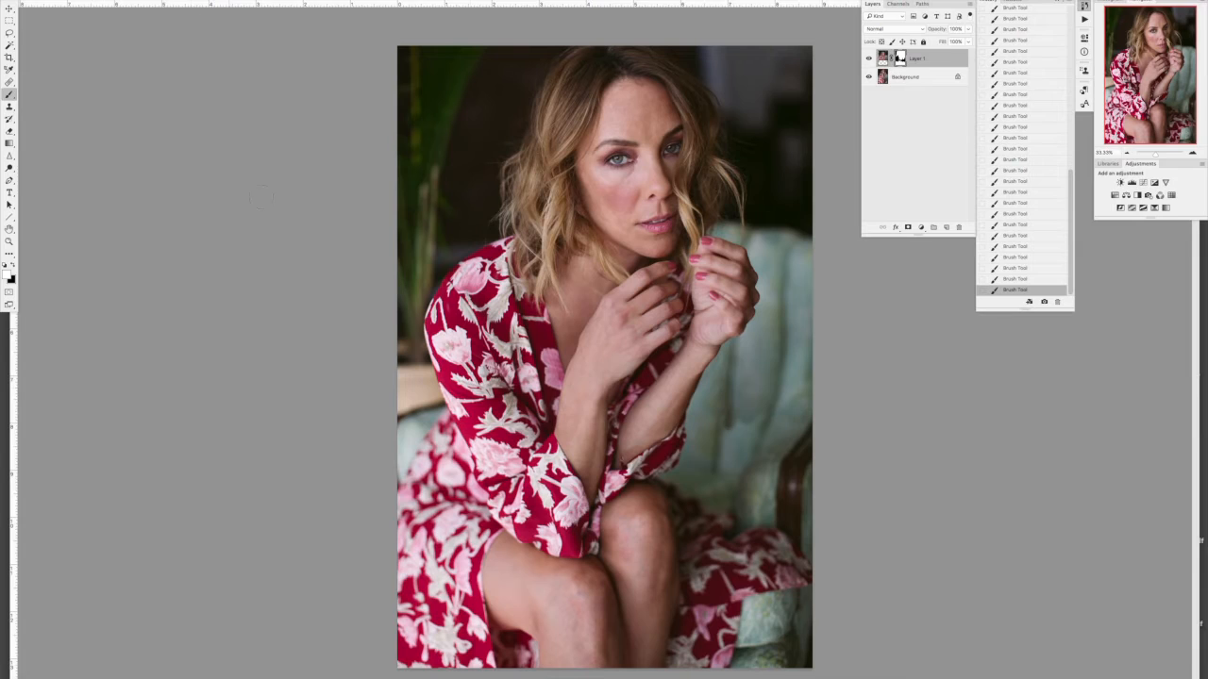
mouse_move(724, 432)
mouse_down()
mouse_move(746, 378)
mouse_move(763, 389)
mouse_up()
key(x)
mouse_move(720, 431)
mouse_down()
mouse_move(728, 380)
mouse_move(739, 429)
mouse_up()
key(bracketright)
key(bracketright)
key(bracketright)
key(bracketright)
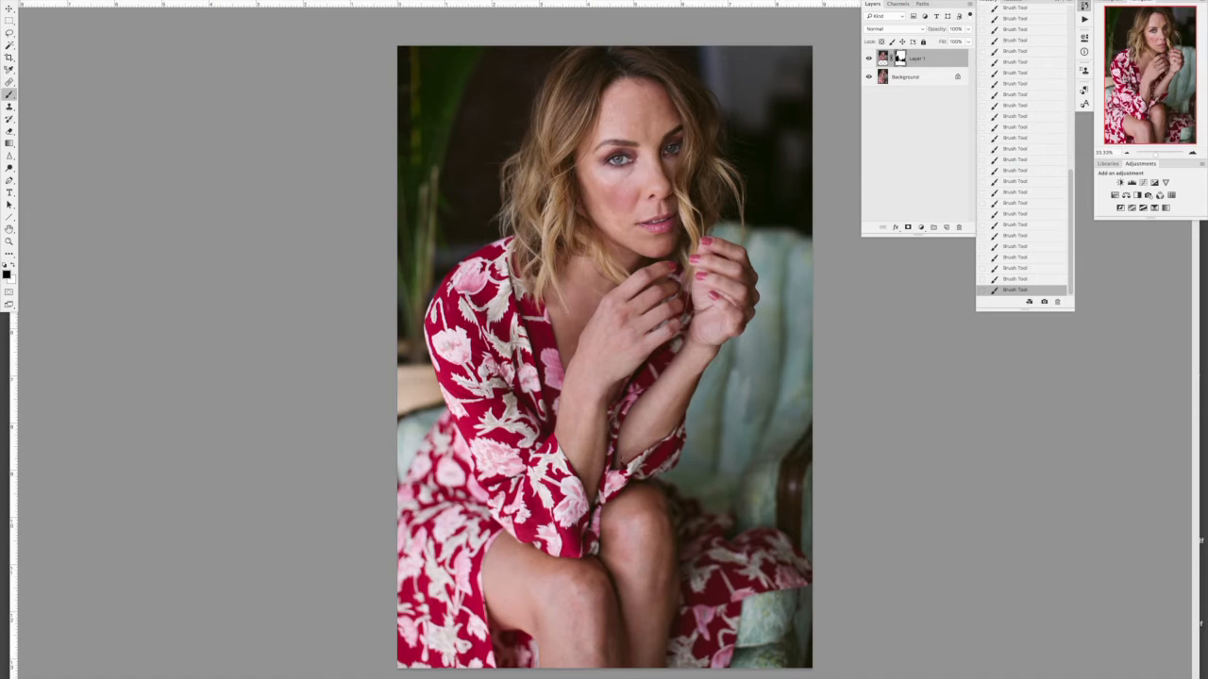
mouse_move(745, 406)
mouse_down()
mouse_move(737, 382)
mouse_move(757, 434)
mouse_move(766, 389)
mouse_move(755, 430)
mouse_up()
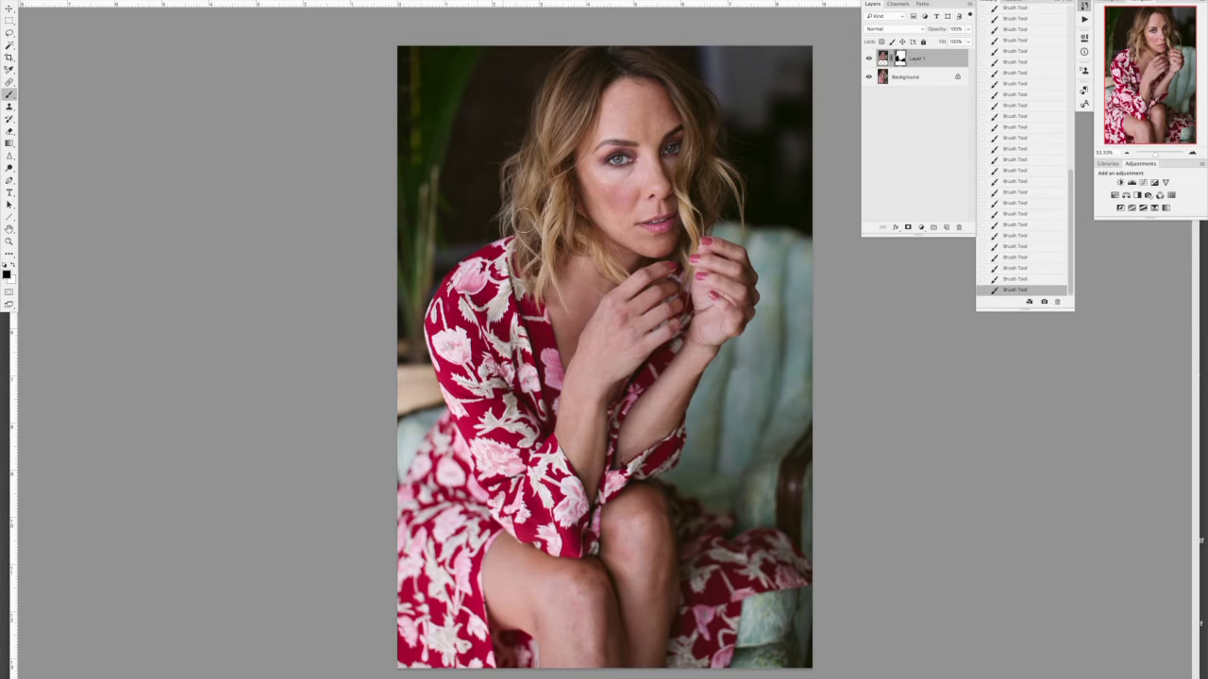
mouse_move(752, 374)
mouse_down()
mouse_move(737, 395)
mouse_move(778, 279)
mouse_up()
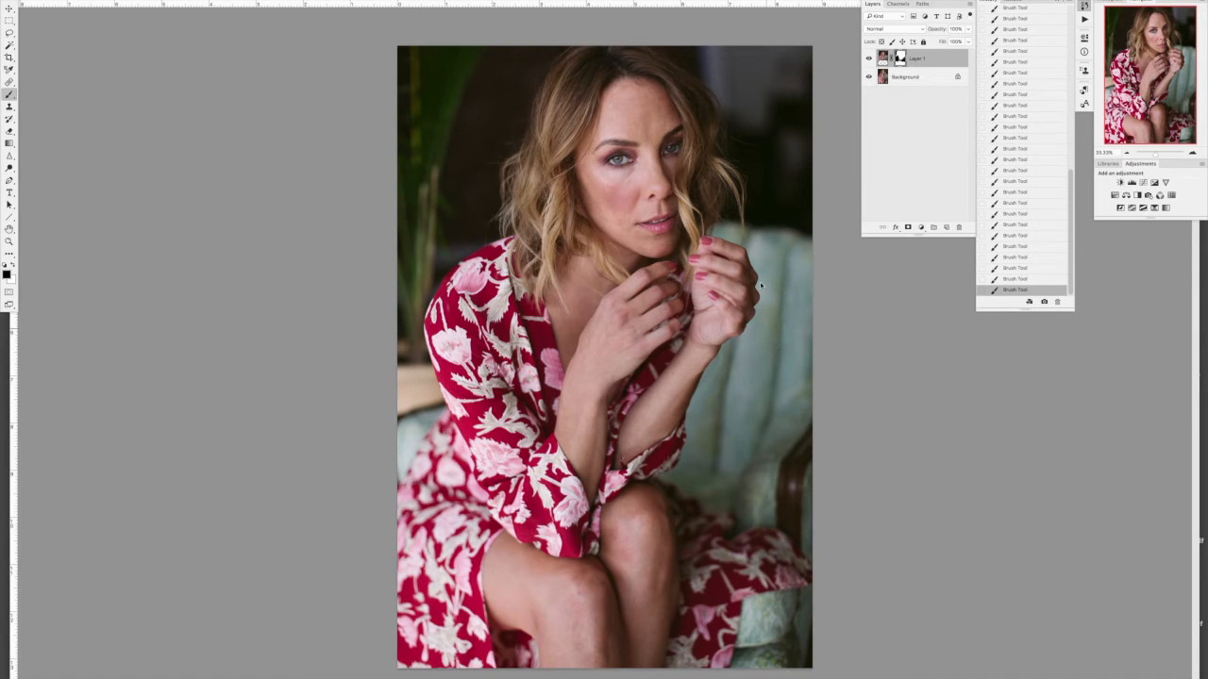
Step: Check the blended chair, neckline and cuffs by repeatedly hiding and showing the background and Layer 1
click(870, 78)
click(869, 77)
click(869, 77)
click(869, 77)
click(869, 59)
click(869, 58)
click(869, 59)
click(869, 58)
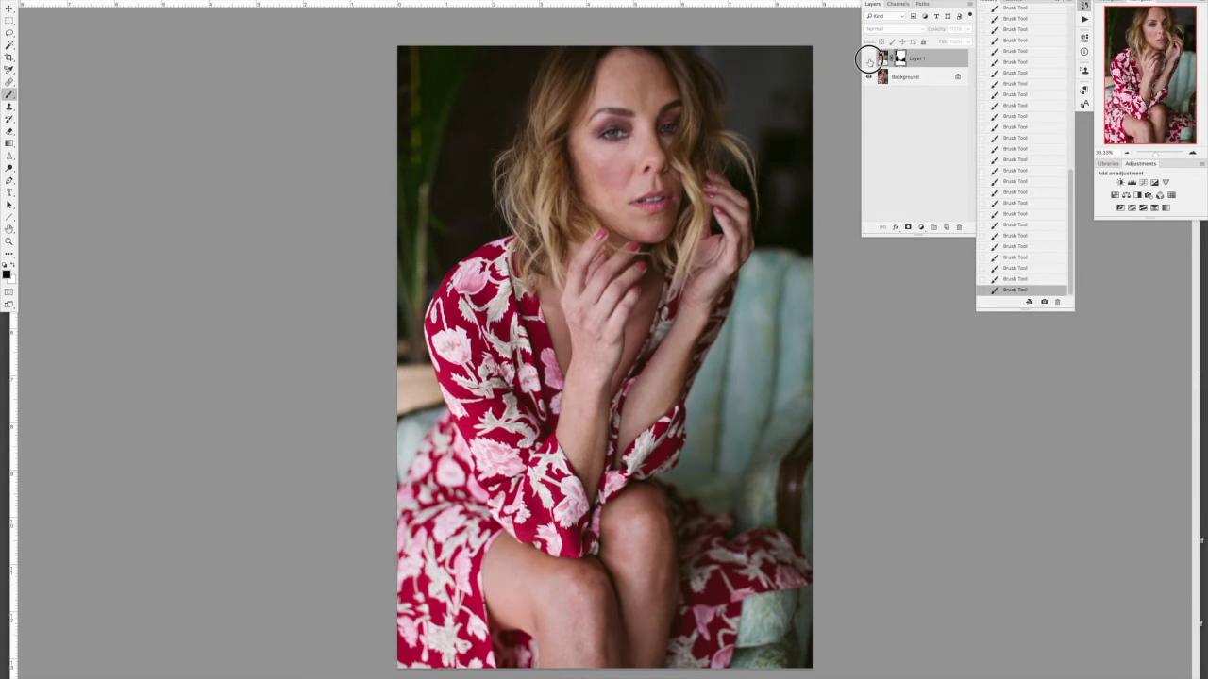
click(869, 58)
click(869, 58)
click(869, 59)
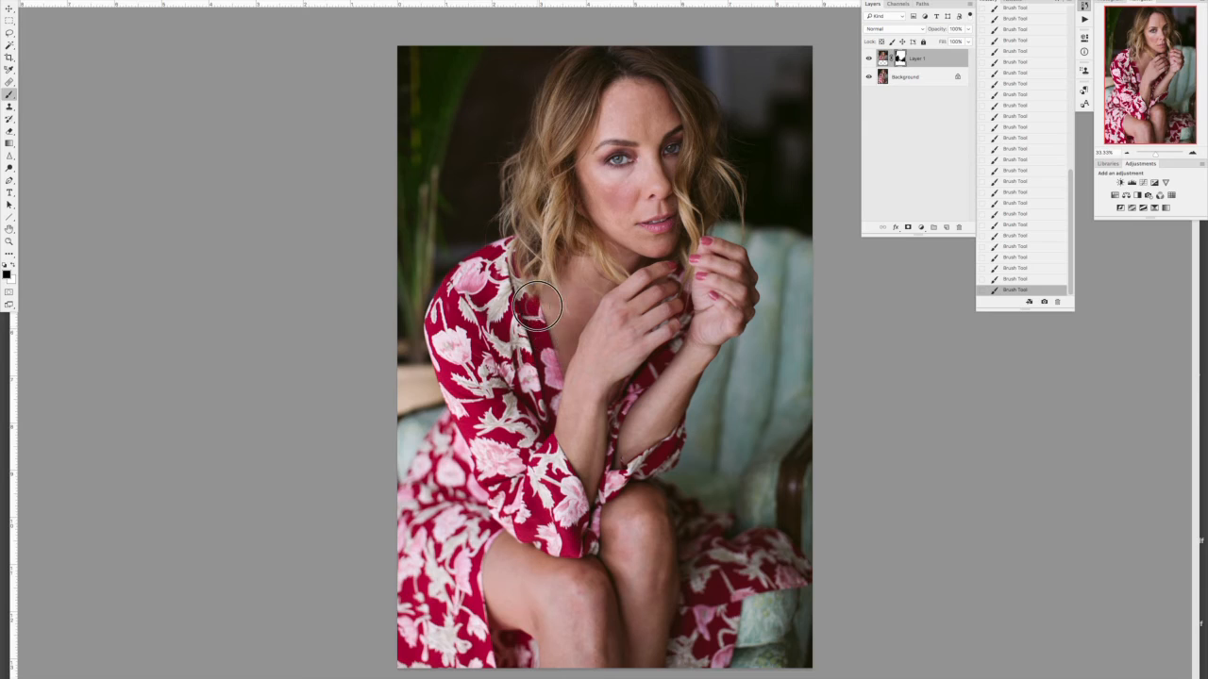
key(bracketleft)
key(bracketleft)
key(bracketleft)
key(bracketleft)
key(bracketleft)
click(869, 59)
click(869, 60)
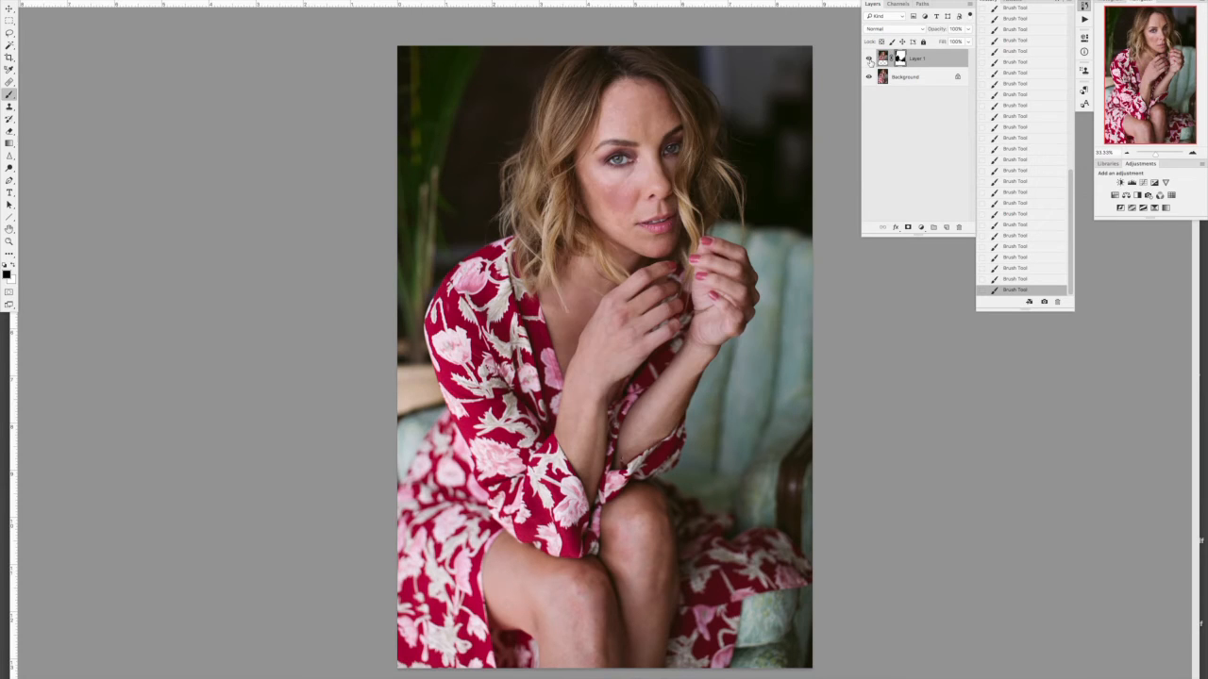
click(870, 60)
click(869, 59)
click(869, 59)
click(869, 60)
click(869, 60)
click(869, 59)
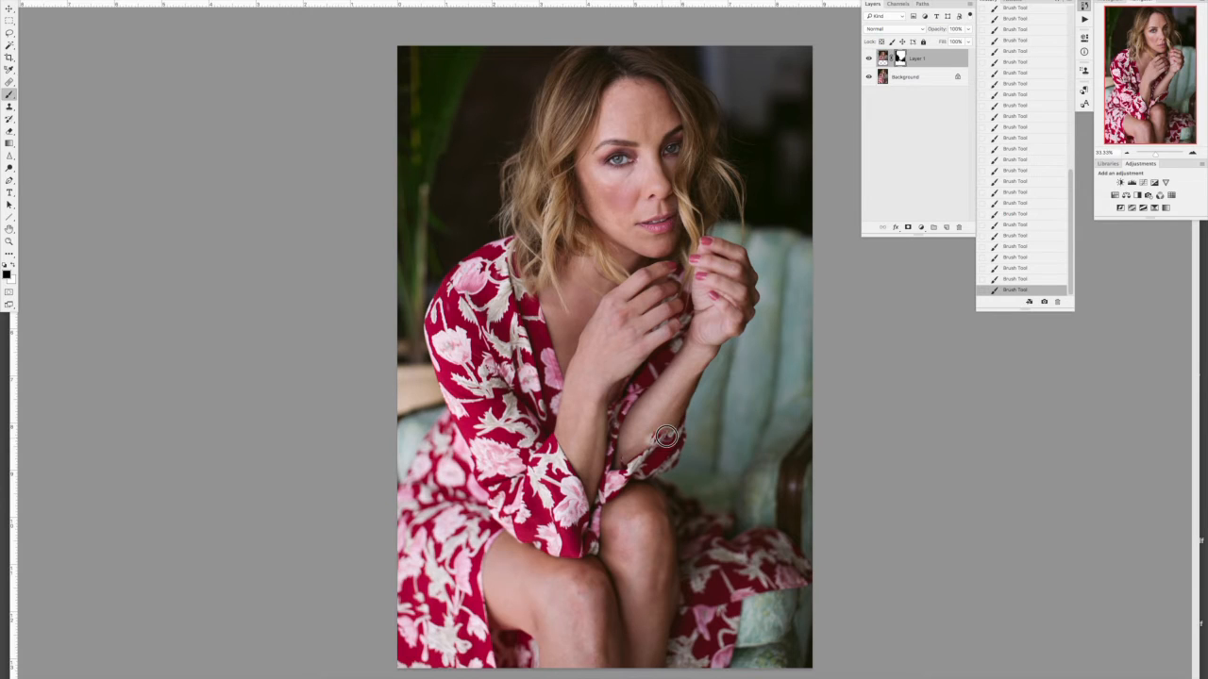
key(x)
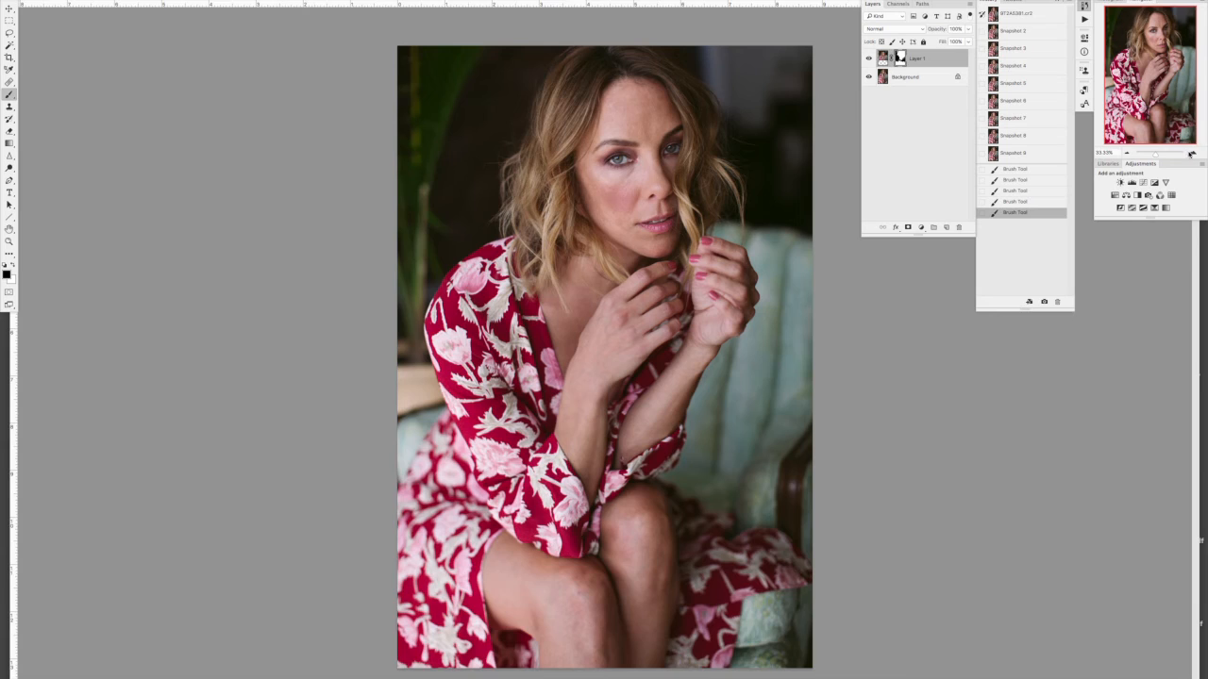
Step: Inspect the arms and sleeves up close, and compare the whole composite at 25% with and without Layer 1
click(1191, 152)
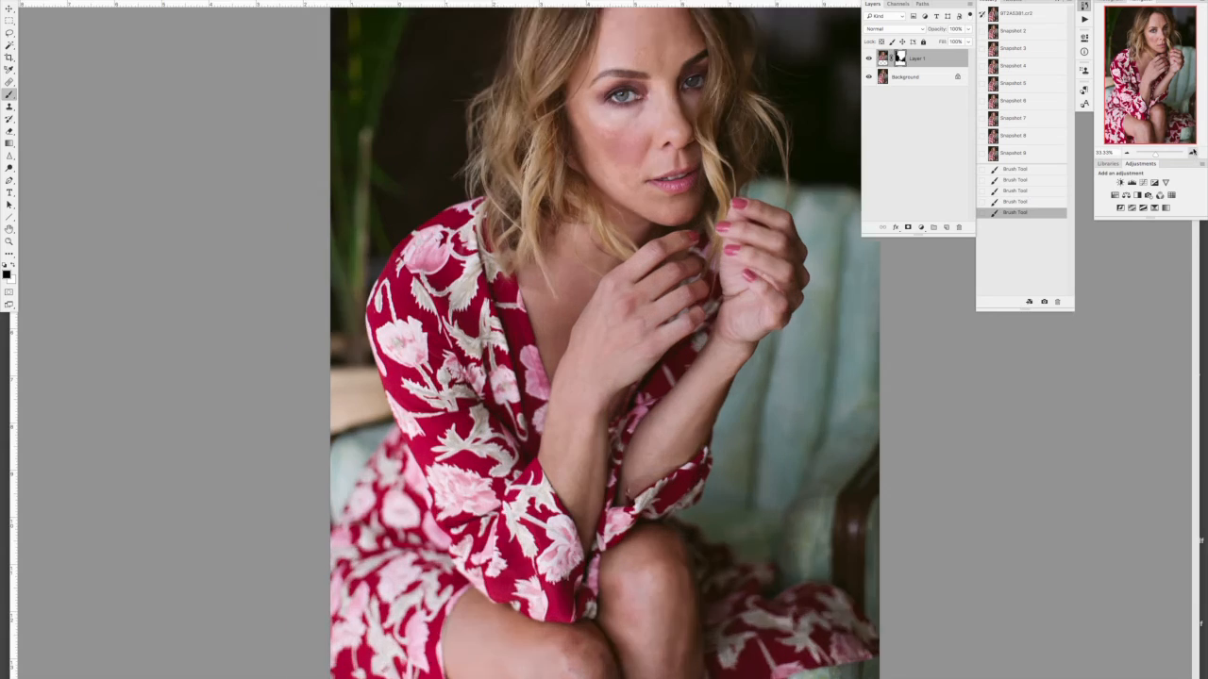
click(1191, 153)
click(1191, 153)
click(1127, 152)
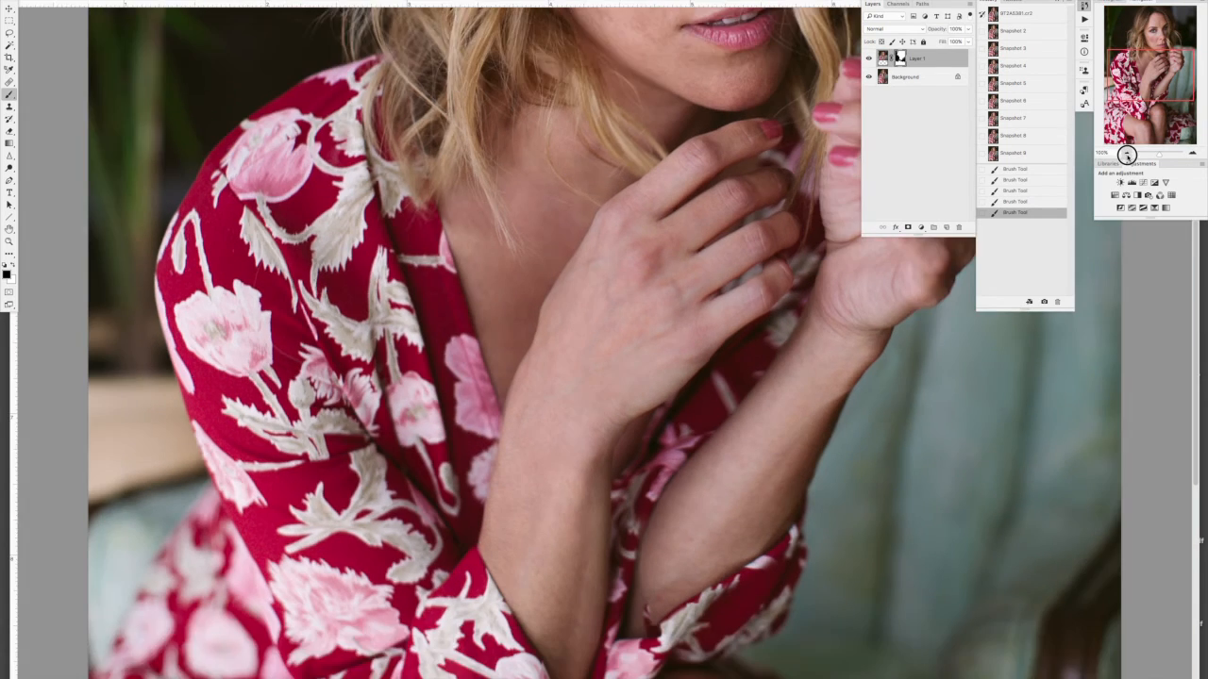
click(1127, 152)
click(1127, 152)
click(1127, 152)
click(1192, 153)
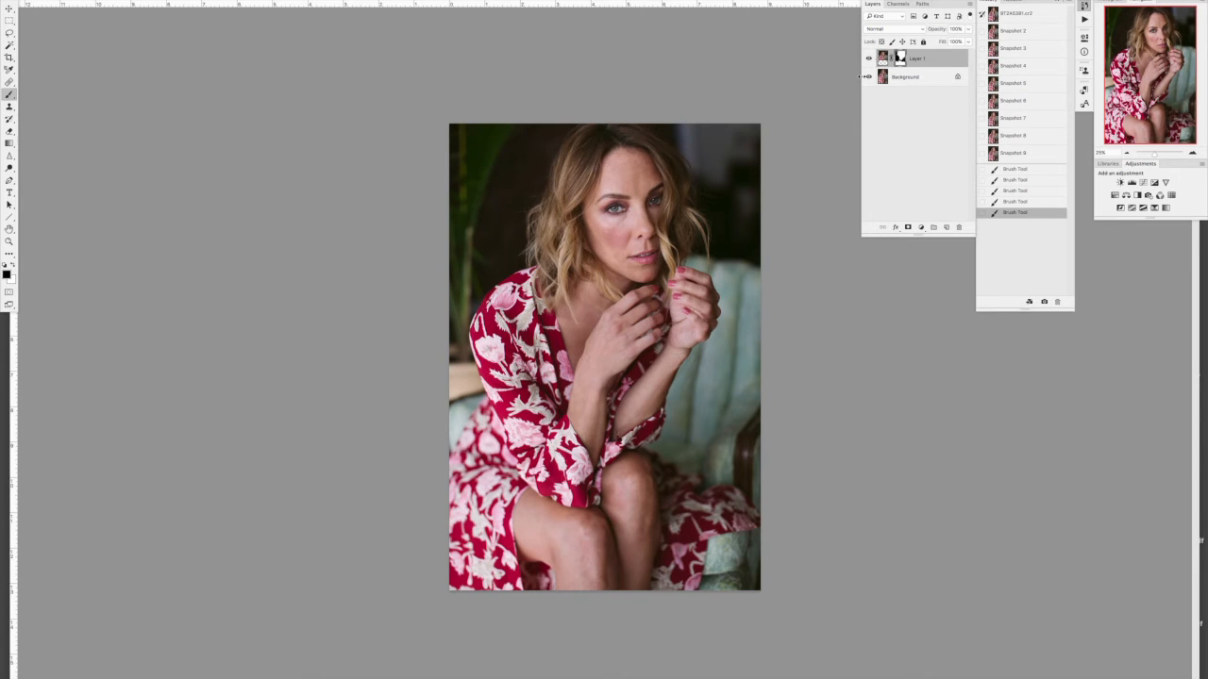
click(868, 59)
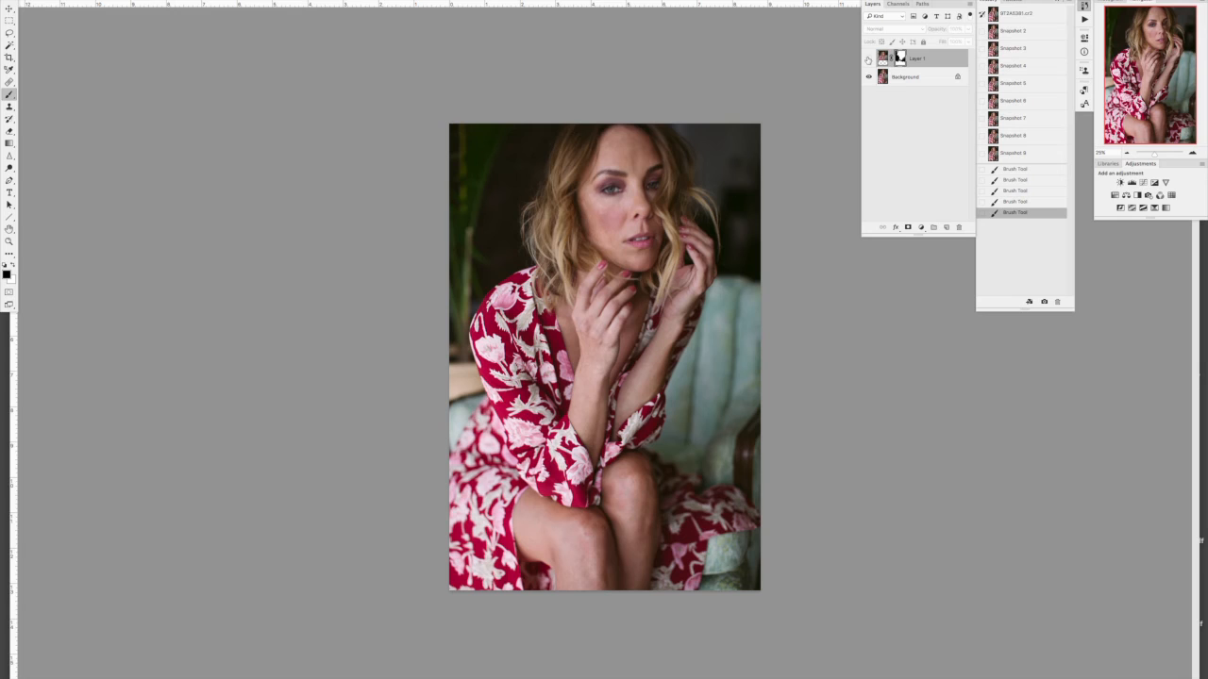
click(869, 59)
click(869, 60)
click(869, 60)
click(869, 59)
click(869, 59)
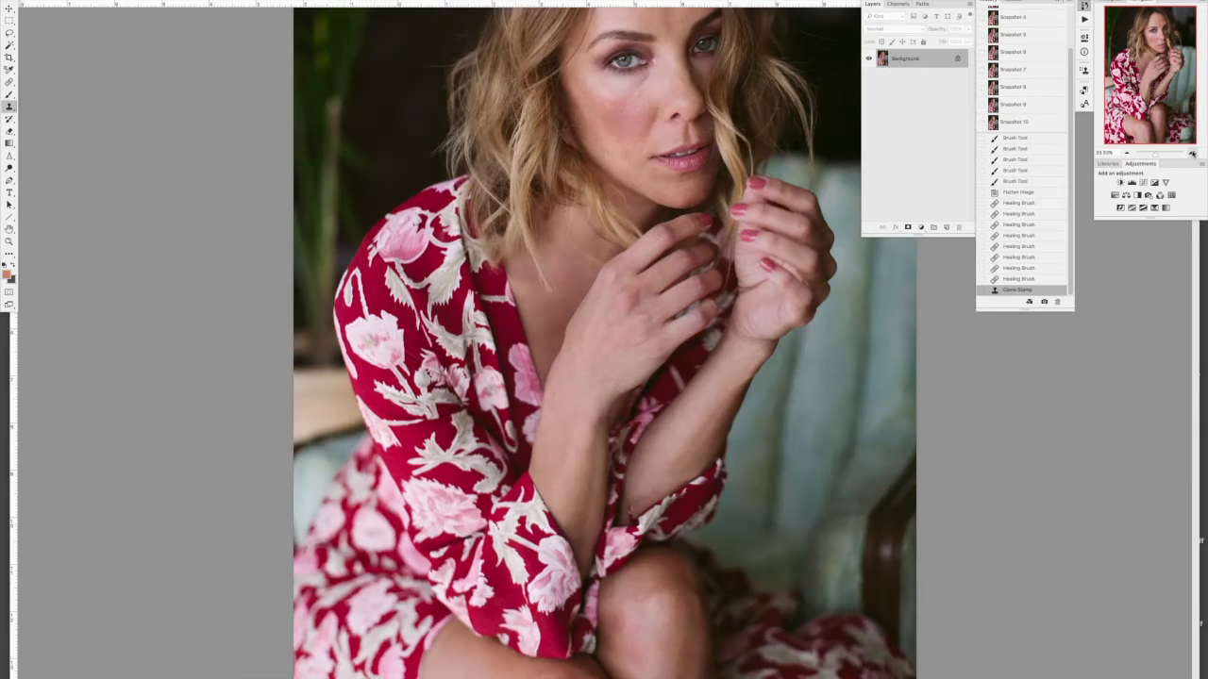
Step: Retouch the skin on the upper part of the far forearm with the Healing Brush at 200% magnification
click(1192, 153)
click(1192, 152)
click(1192, 153)
drag(1168, 72, 1170, 96)
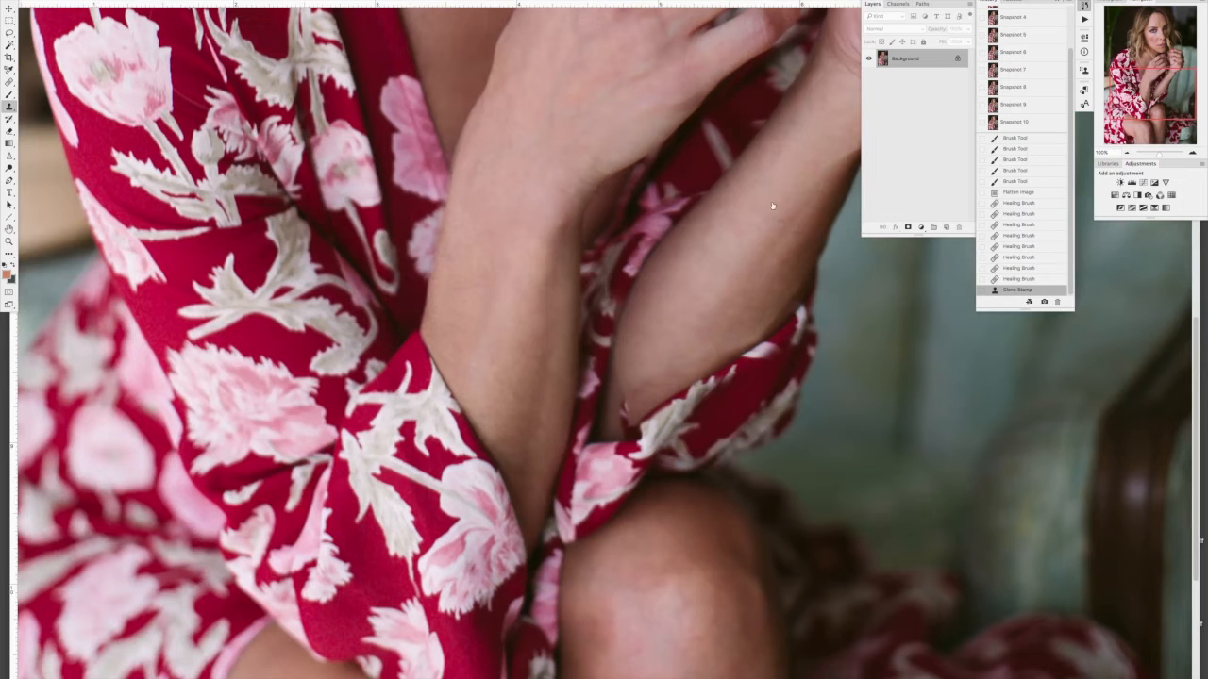
click(1192, 153)
drag(1161, 111, 1162, 115)
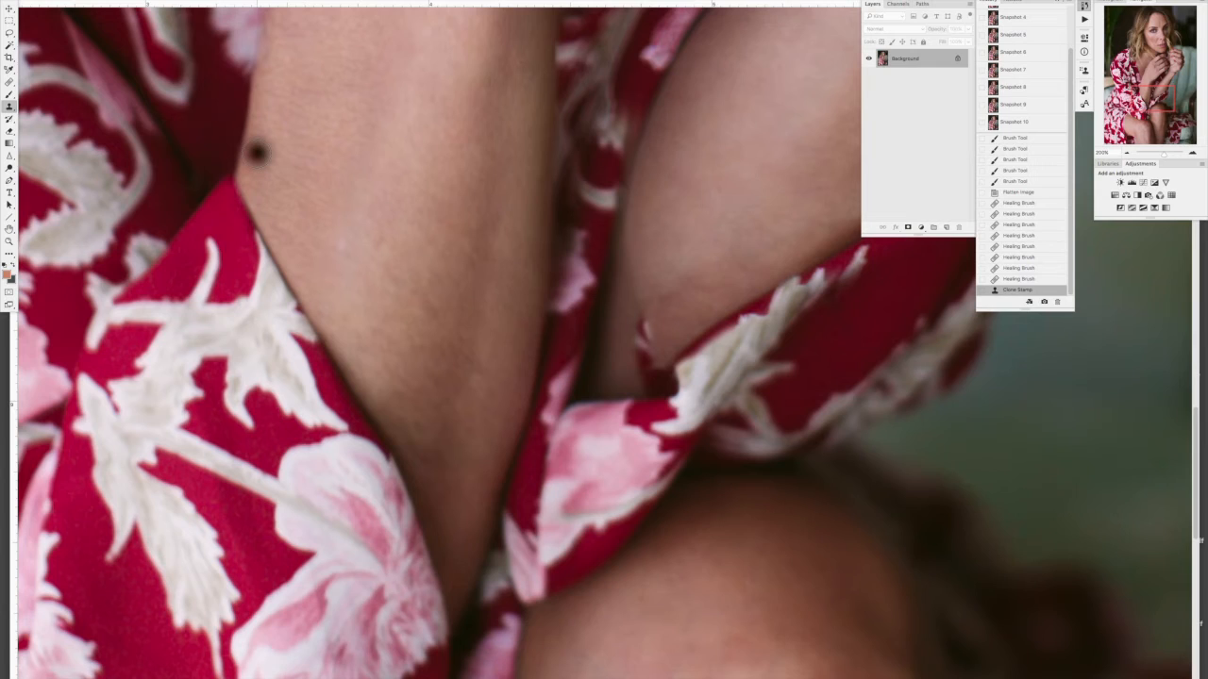
click(8, 33)
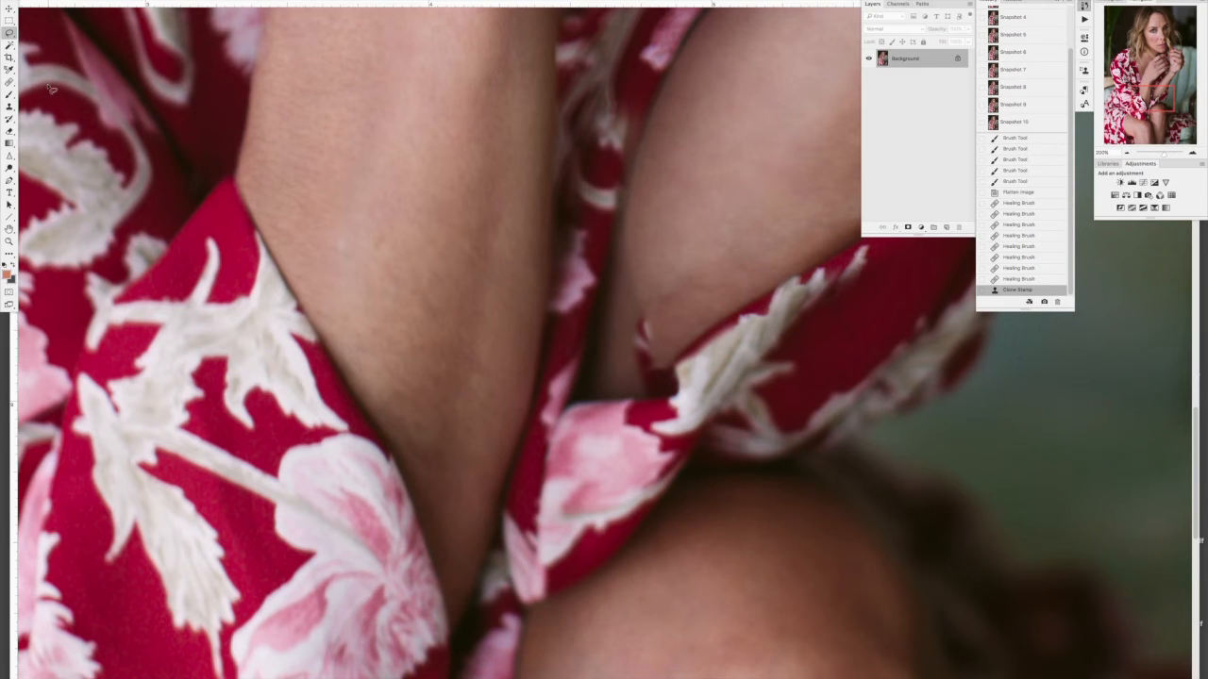
click(10, 82)
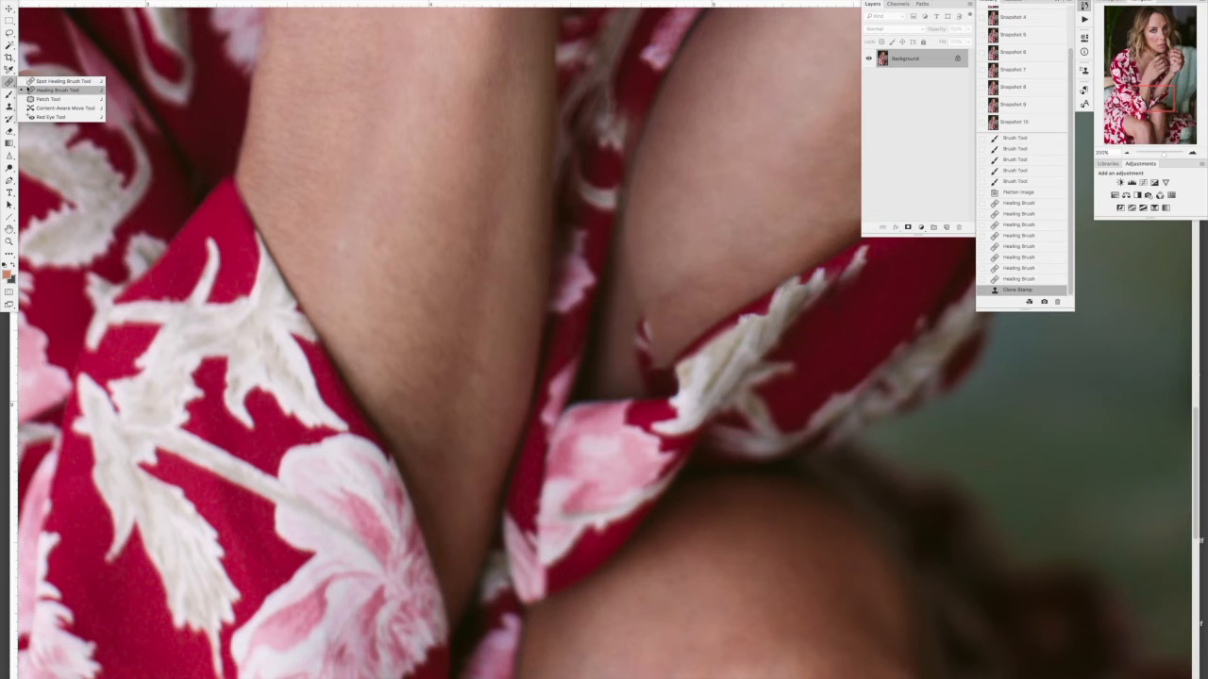
click(31, 89)
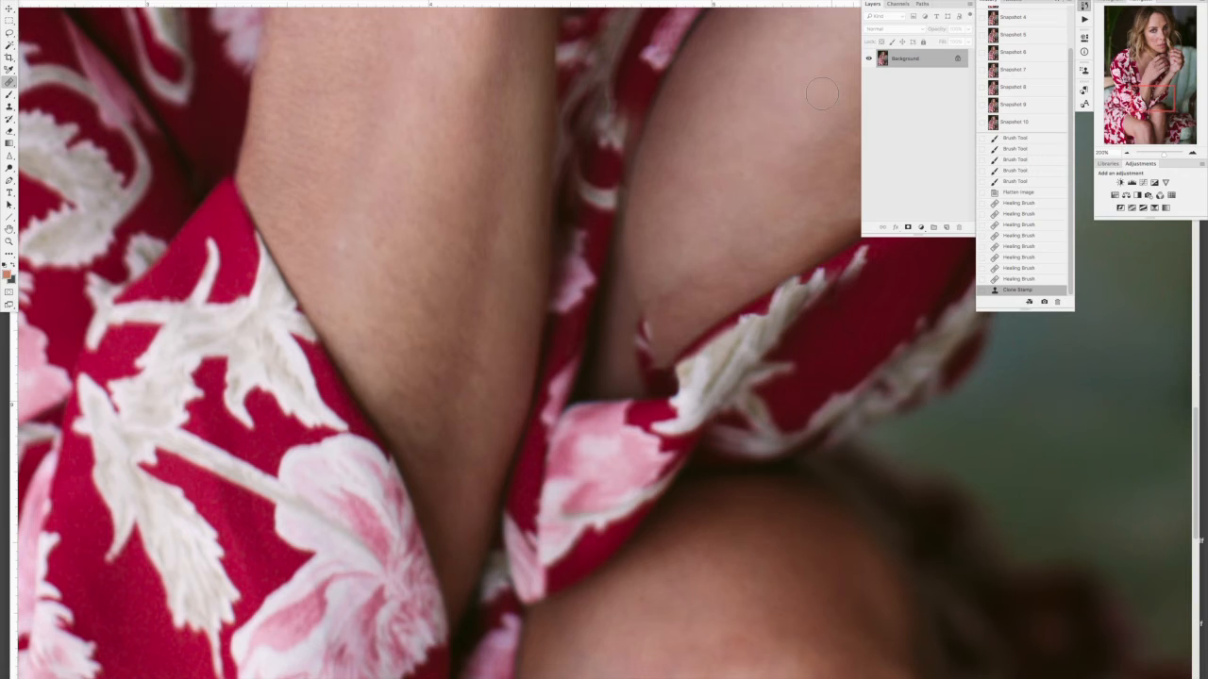
click(830, 52)
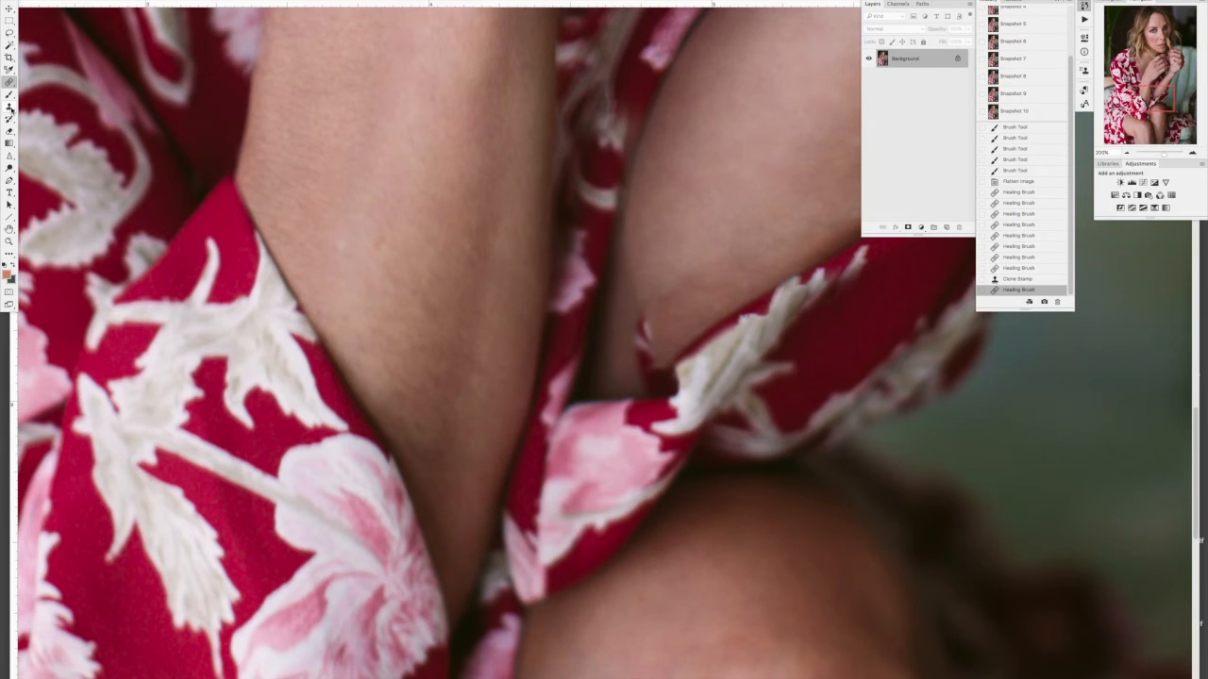
Step: Try the Clone Stamp on the far forearm's skin and revert the stroke to the previous history state
click(9, 107)
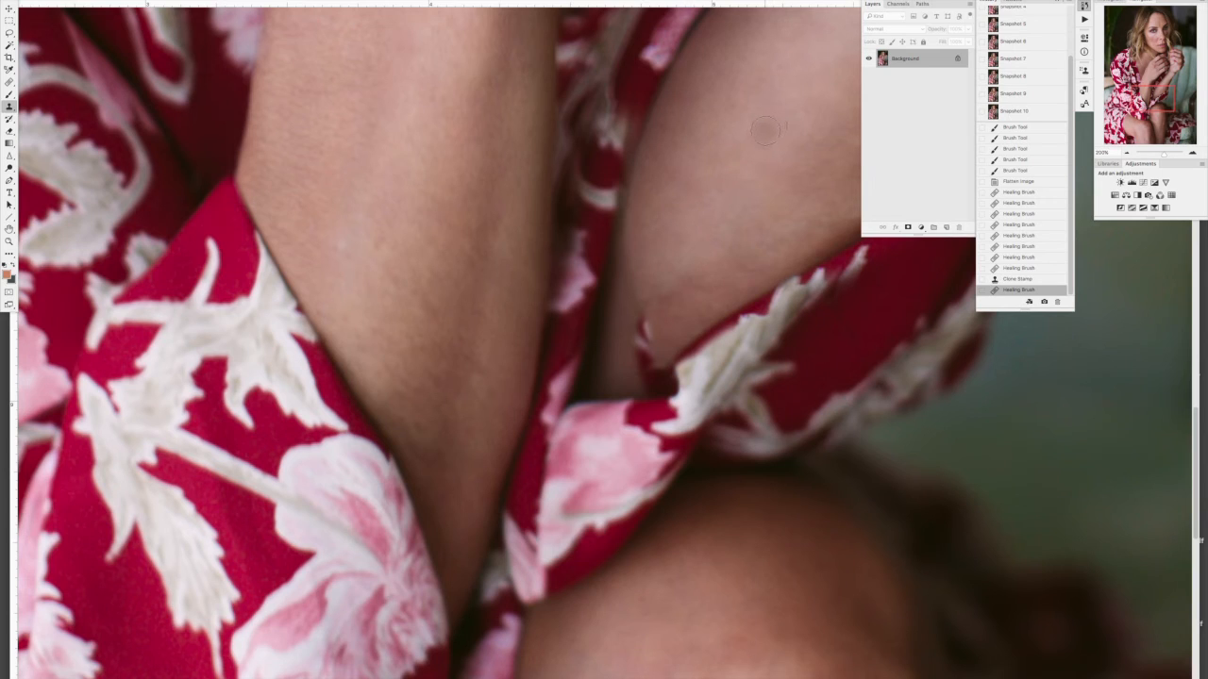
mouse_move(772, 133)
mouse_down()
mouse_move(807, 96)
mouse_move(761, 96)
mouse_move(780, 174)
mouse_move(731, 166)
mouse_move(730, 117)
mouse_up()
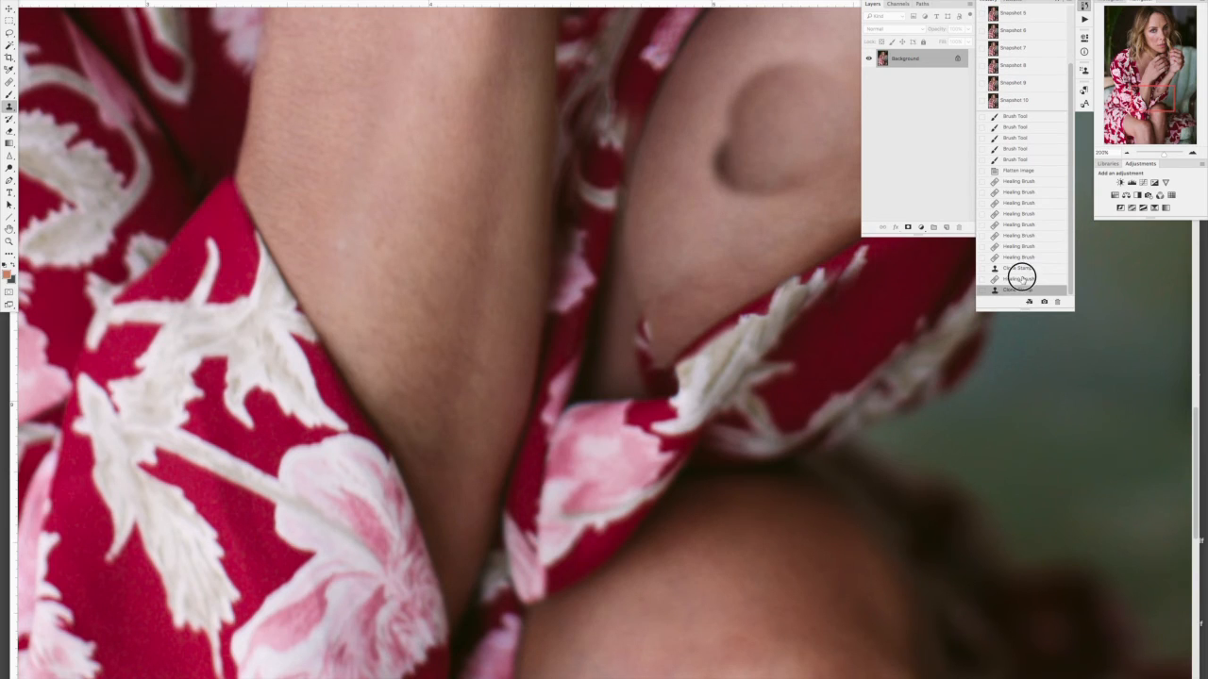
click(1018, 280)
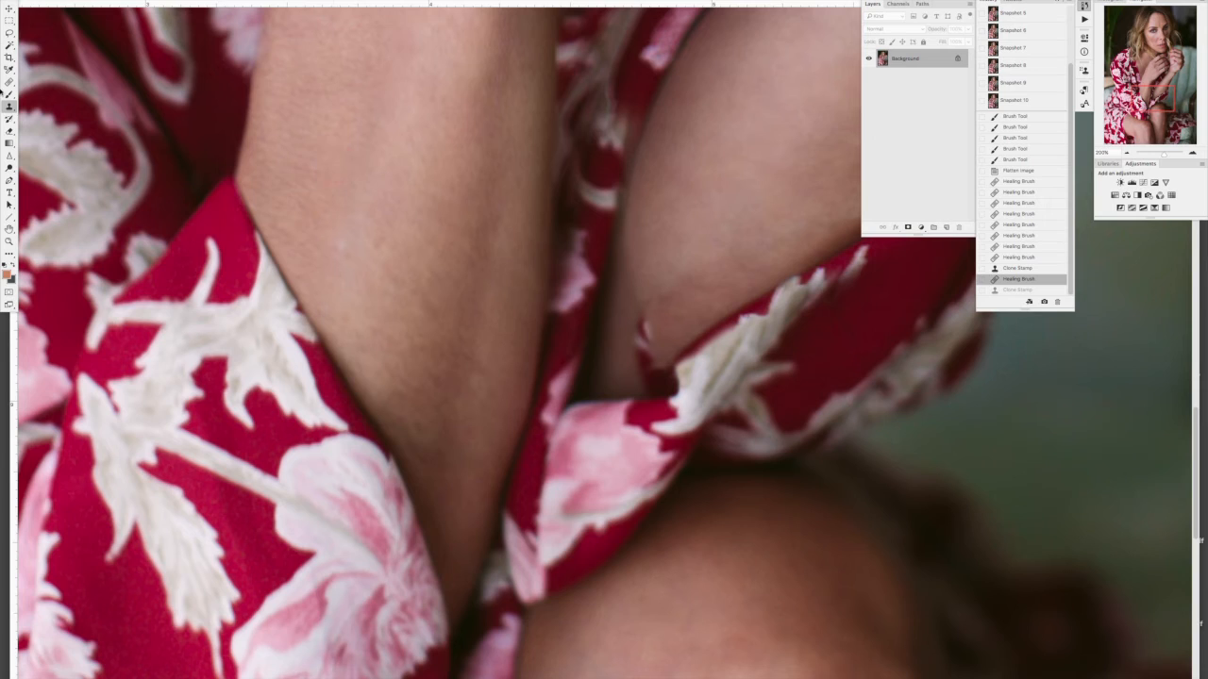
Step: Remove the stray sliver of dress fabric from the far forearm just above the cuff with a smaller Healing Brush
click(9, 83)
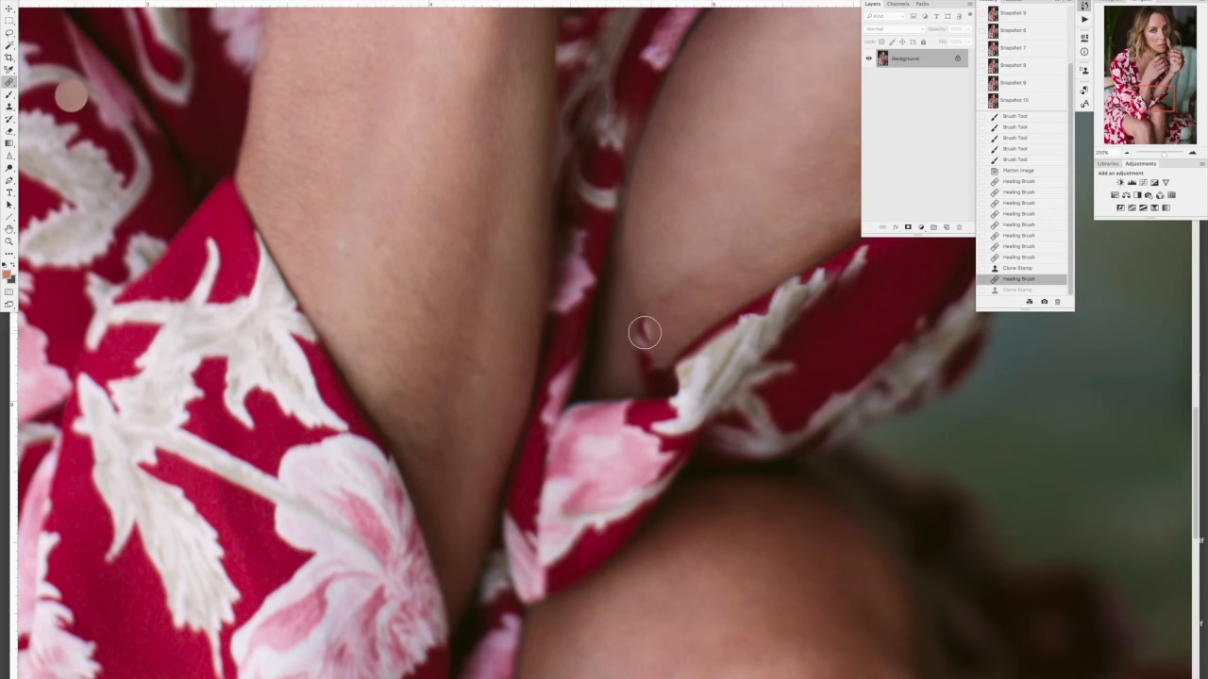
key([)
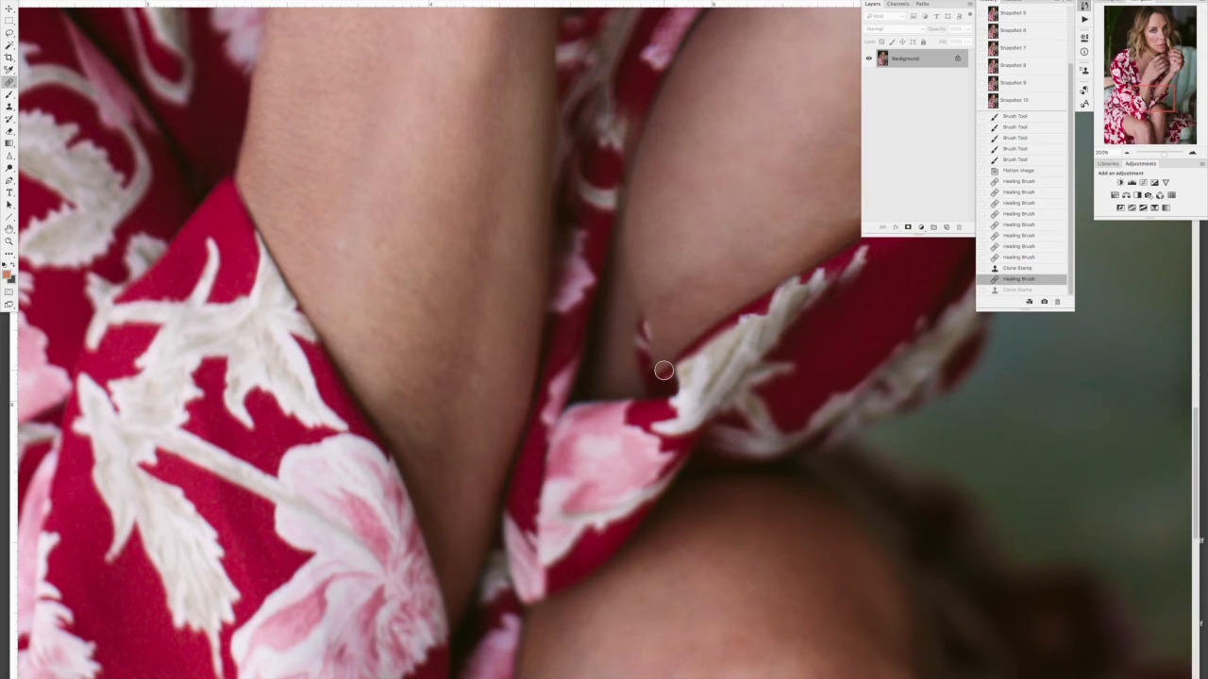
mouse_move(642, 367)
mouse_down()
mouse_move(657, 321)
mouse_move(644, 300)
mouse_move(660, 318)
mouse_up()
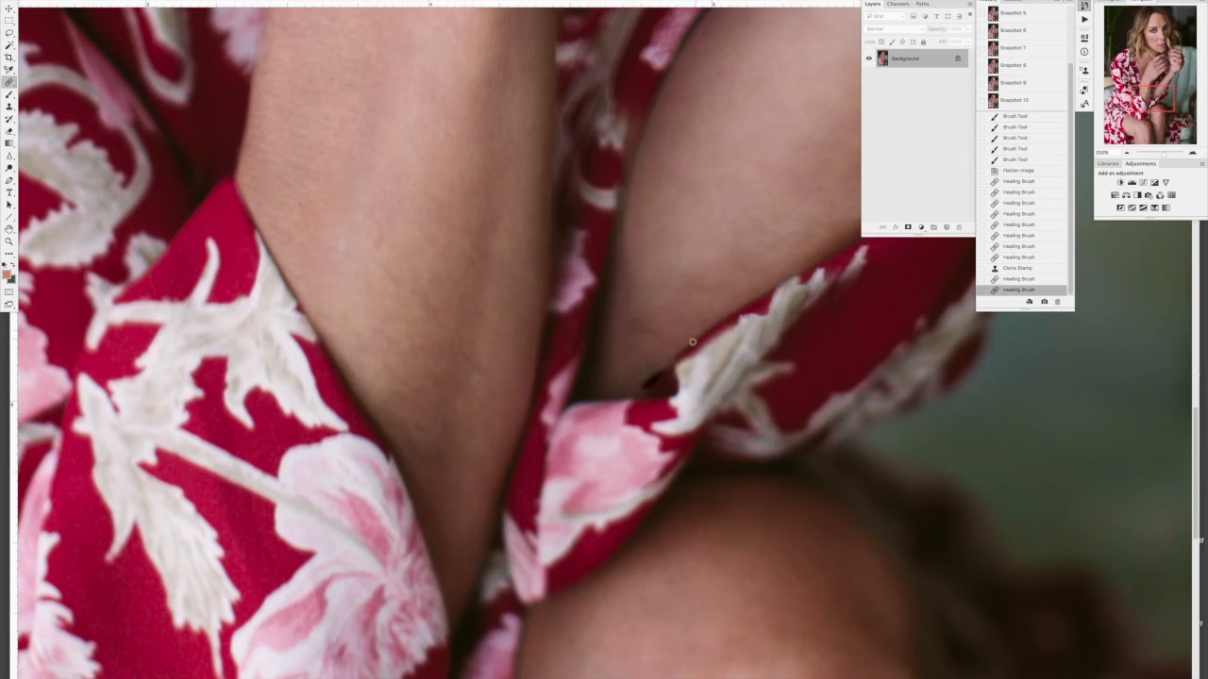
Step: Try to heal the dark spot where the far forearm meets the cuff with a larger brush, and revert the stroke
key(bracketright)
key(bracketright)
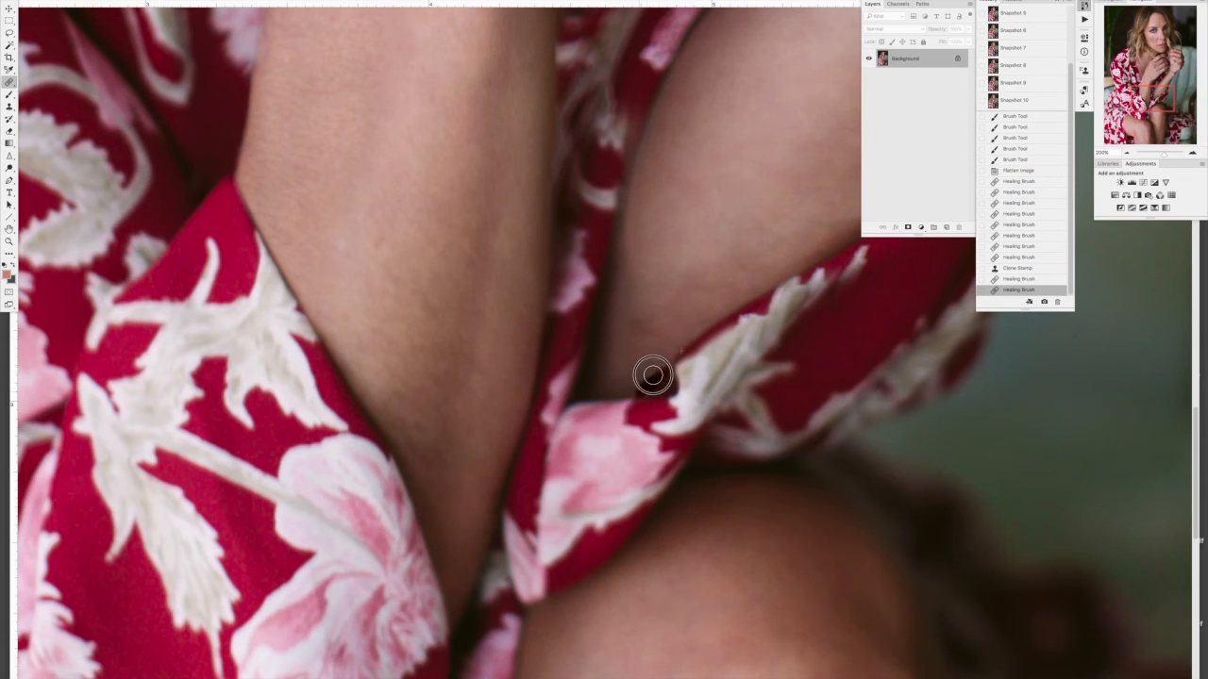
click(663, 261)
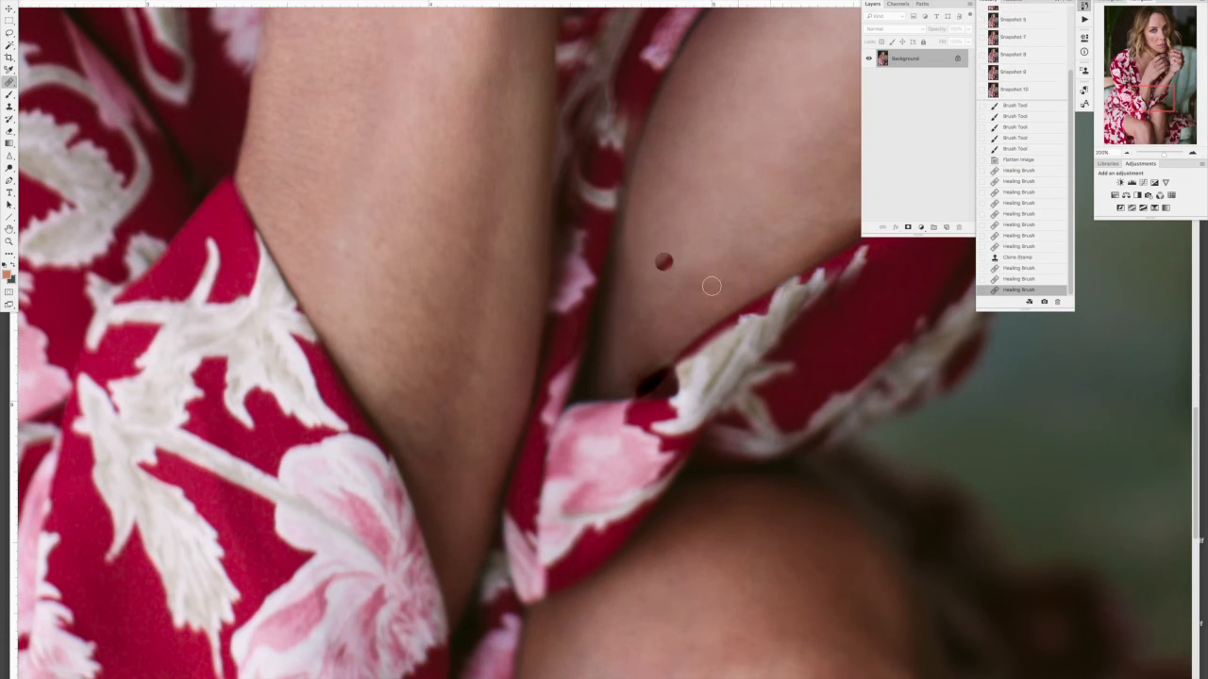
drag(646, 372, 659, 368)
click(1011, 279)
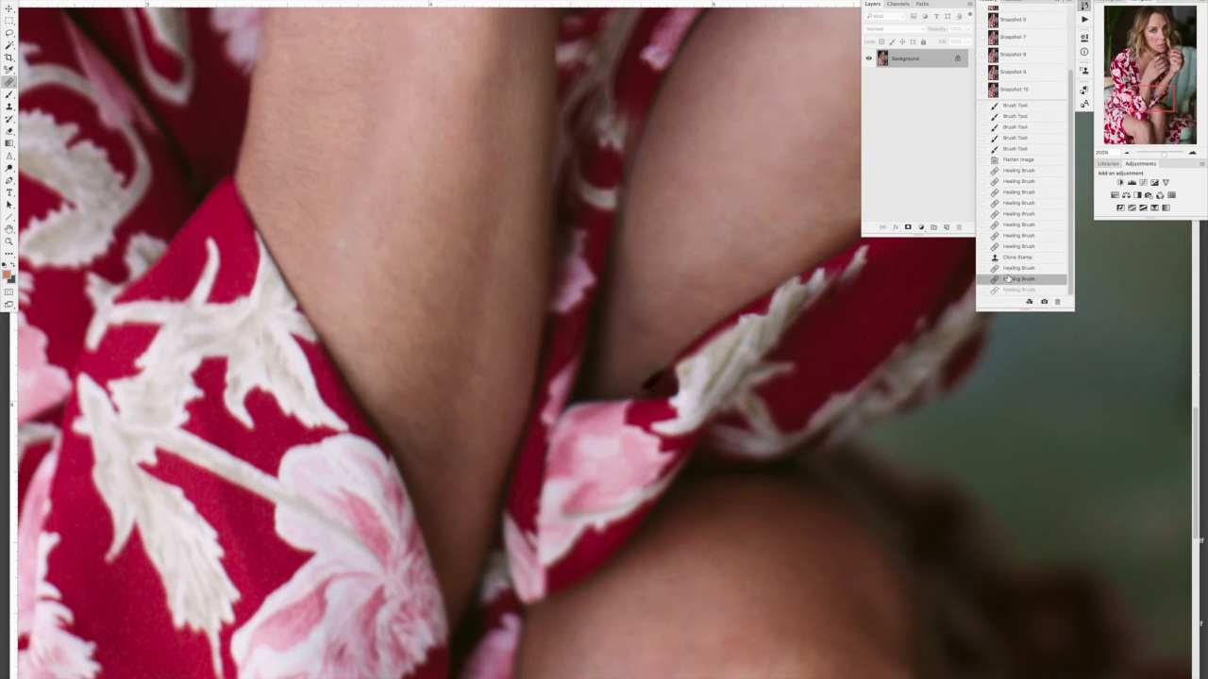
Step: Sample clean skin on the far forearm and heal the remaining mark just above the cuff
click(631, 298)
alt+click(632, 299)
click(643, 334)
alt+click(645, 327)
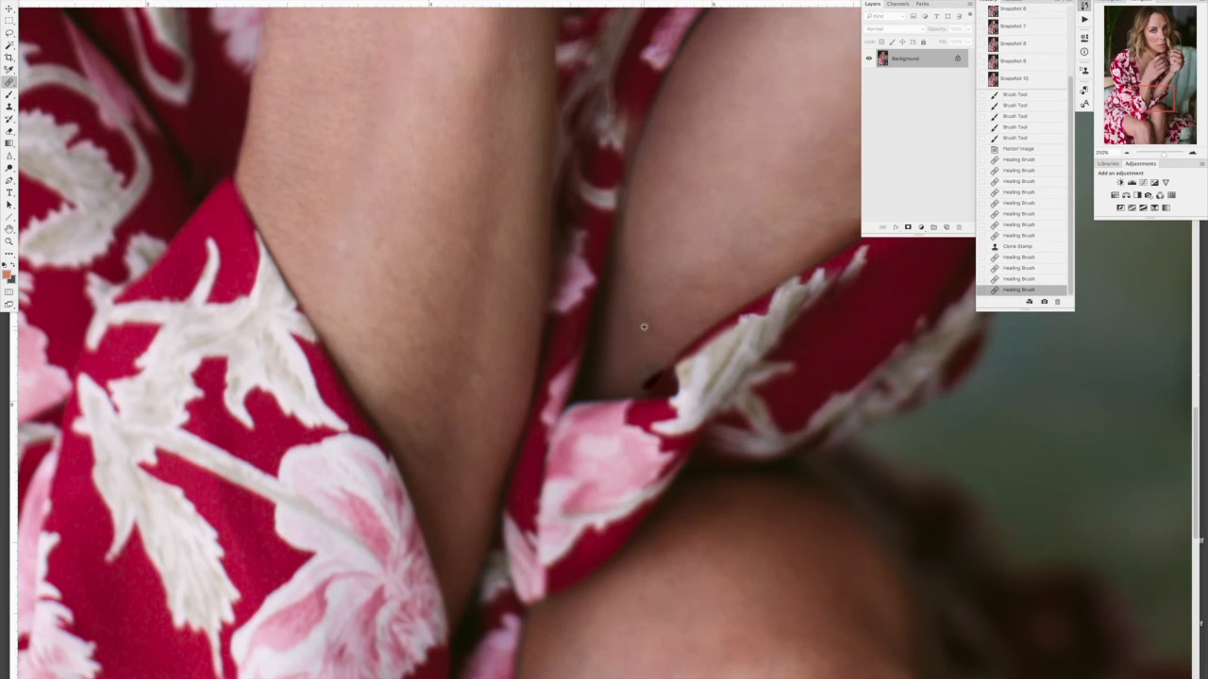
Step: Heal the dark red spot where the far forearm meets the cuff, using clean skin sampled higher on the forearm
click(655, 365)
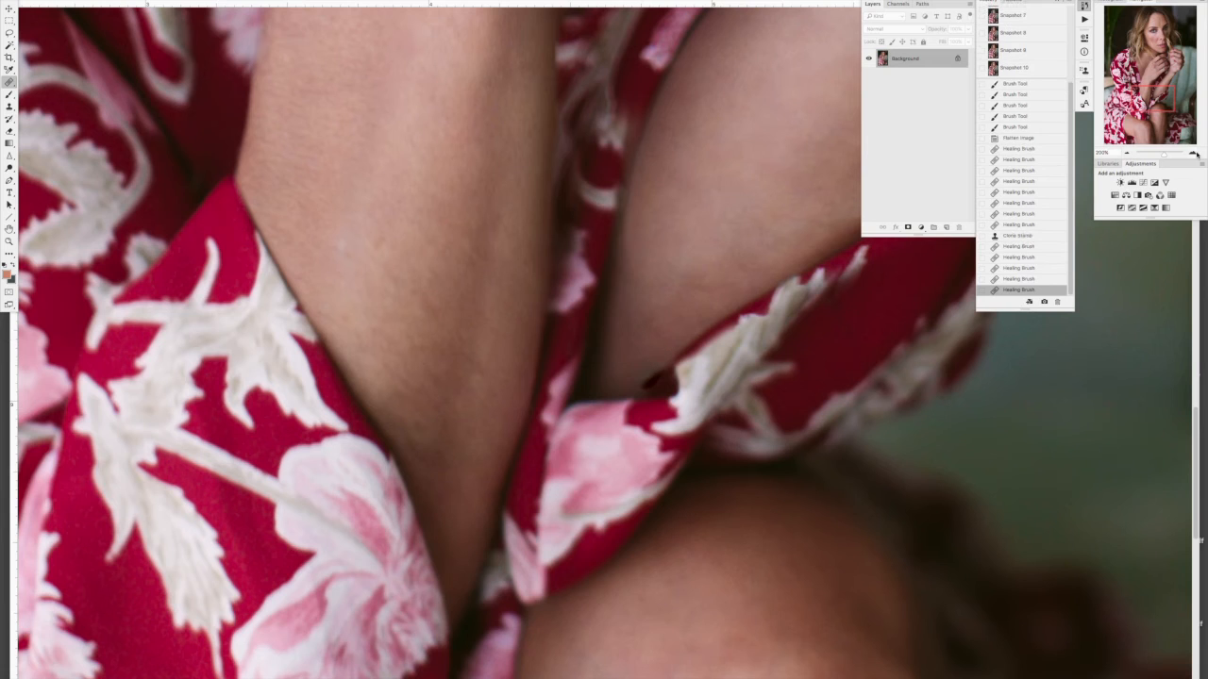
click(1194, 153)
drag(1153, 100, 1156, 102)
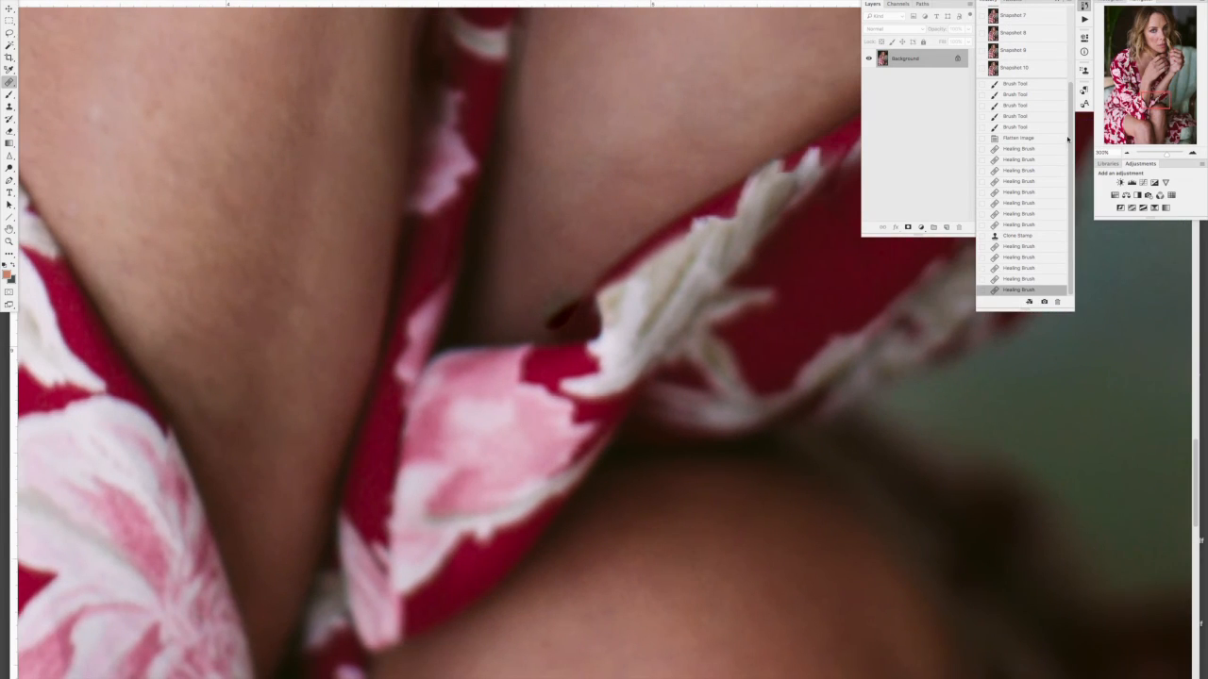
alt+click(565, 229)
mouse_move(557, 305)
mouse_down()
mouse_move(547, 318)
mouse_move(561, 289)
mouse_up()
mouse_move(572, 310)
mouse_down()
mouse_move(587, 281)
mouse_move(552, 304)
mouse_up()
click(575, 315)
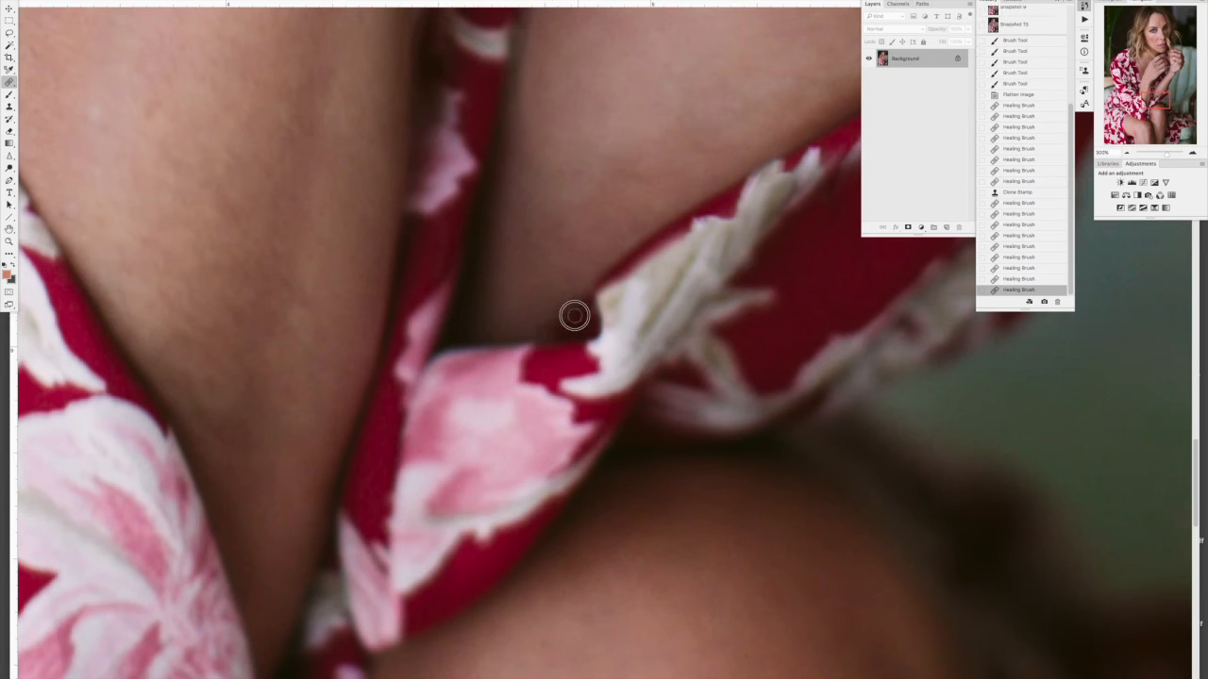
Step: Blend the healed skin along the cuff's upper edge with small Healing Brush dabs beside the white leaf pattern
click(588, 320)
click(526, 338)
click(562, 321)
click(589, 294)
click(579, 283)
click(568, 273)
Step: Smooth the uneven skin tone on the far forearm just above the cuff with further Healing Brush strokes
click(523, 322)
click(523, 322)
drag(537, 280, 551, 256)
click(571, 242)
click(558, 237)
click(567, 227)
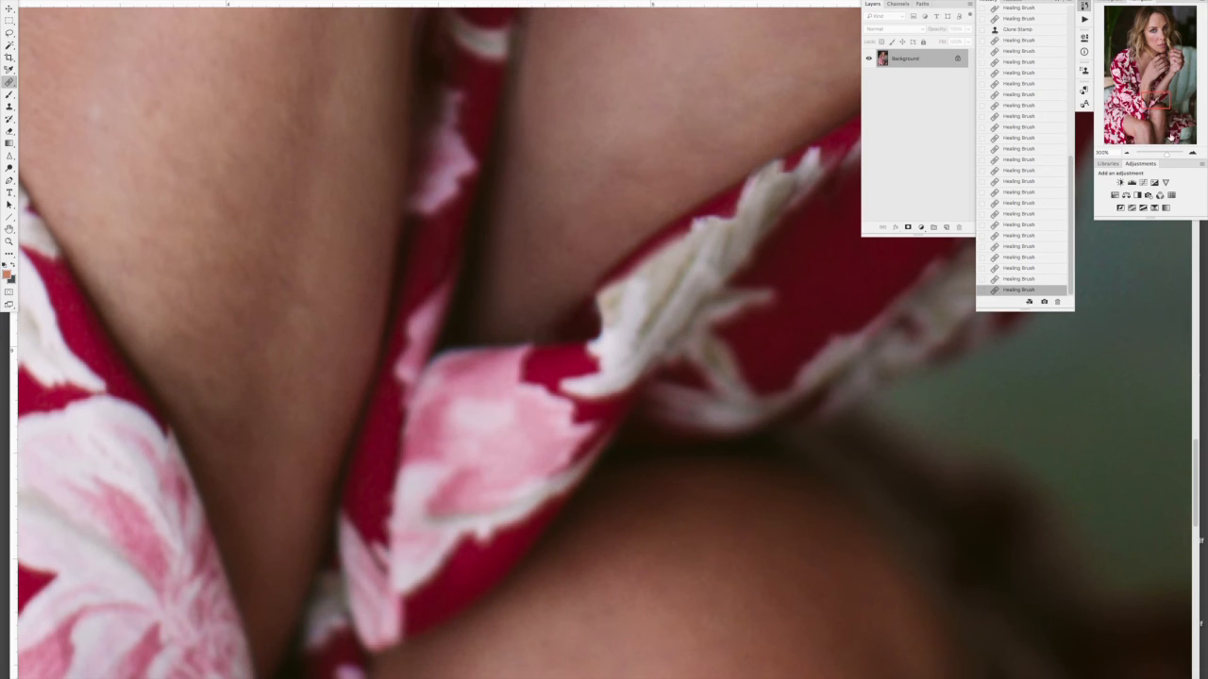
Step: Review the retouching on the whole portrait and compare it with the Snapshot 6 history state
click(1126, 154)
click(1125, 153)
click(1126, 154)
click(1124, 153)
click(1123, 153)
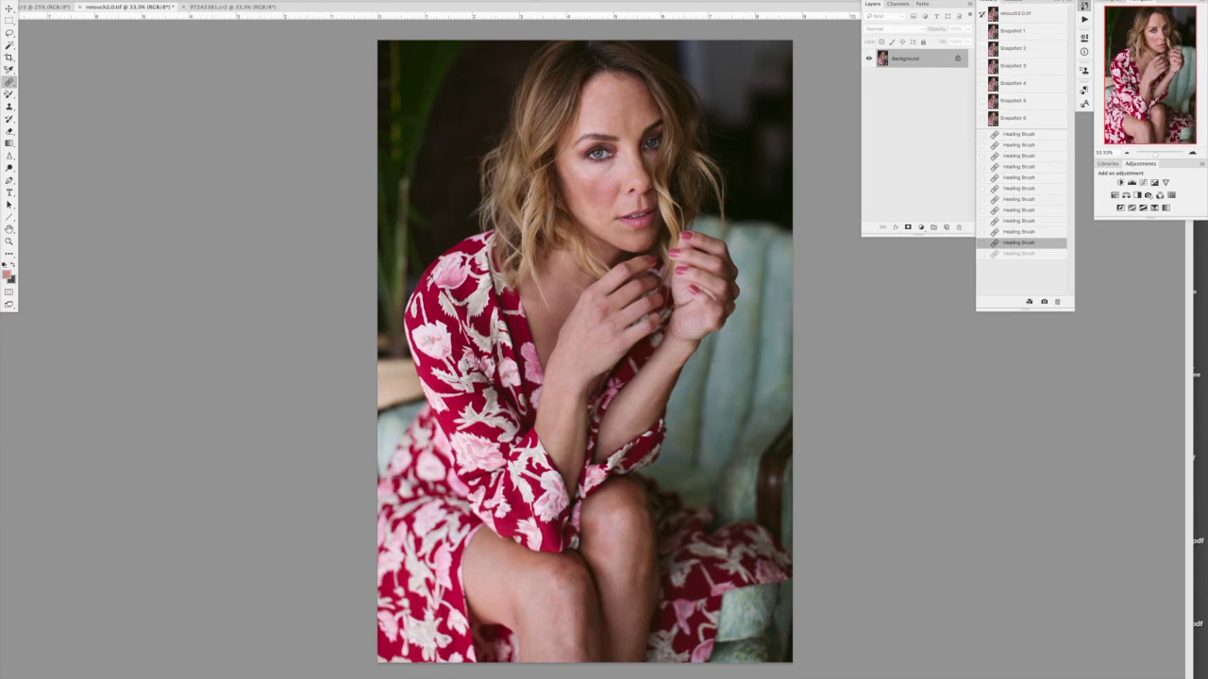
click(1025, 120)
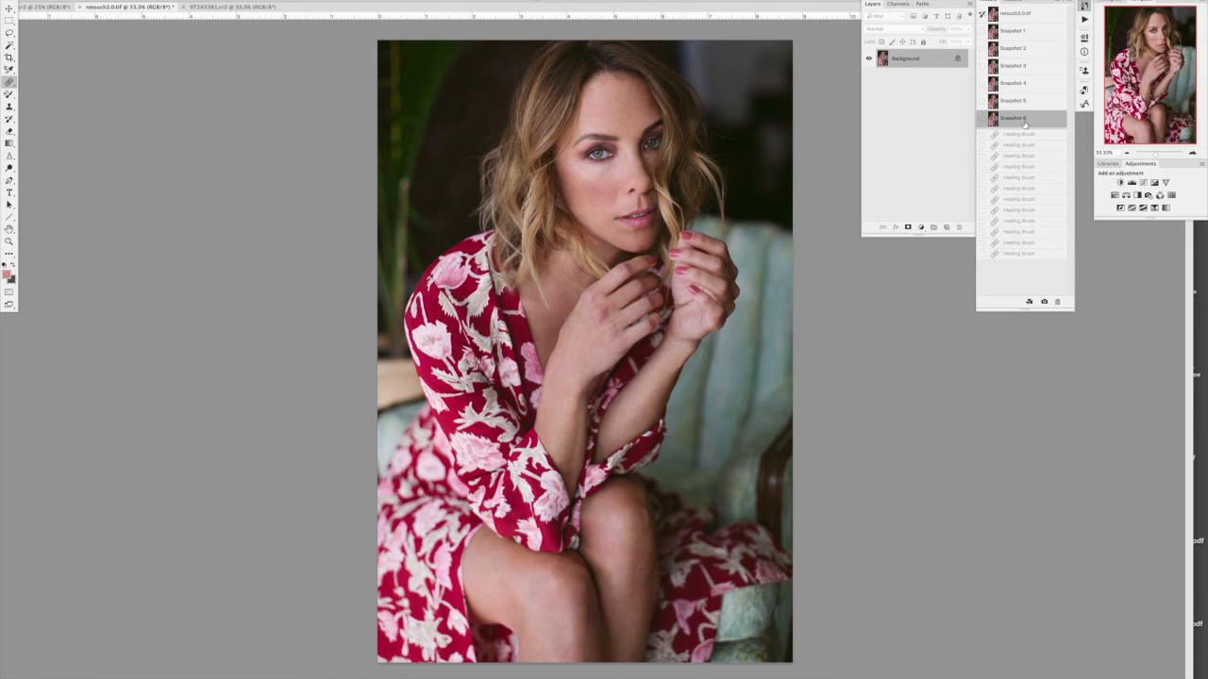